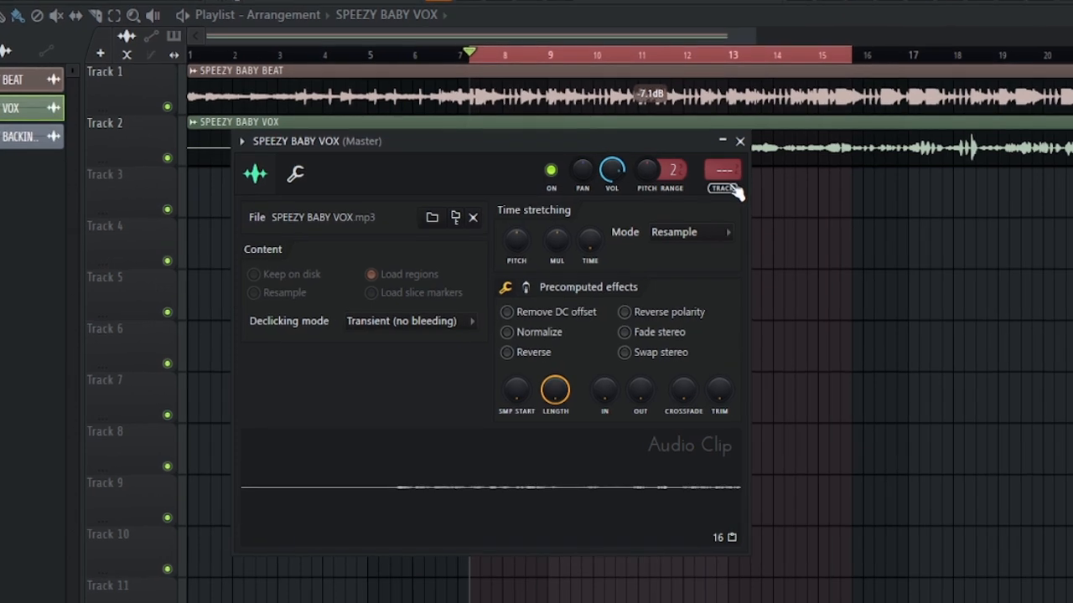
# Route the SPEEZY BABY VOX clip to mixer track 2 and the SPEEZY BABY BEAT clip to mixer track 1
pyautogui.scroll(2, 711, 176)
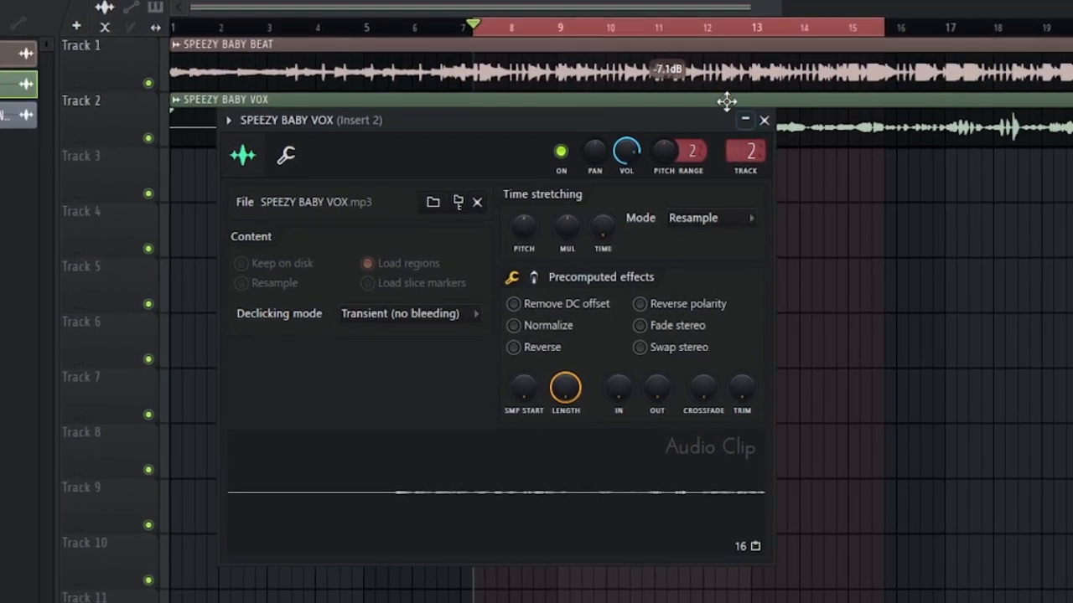
pyautogui.doubleClick(697, 60)
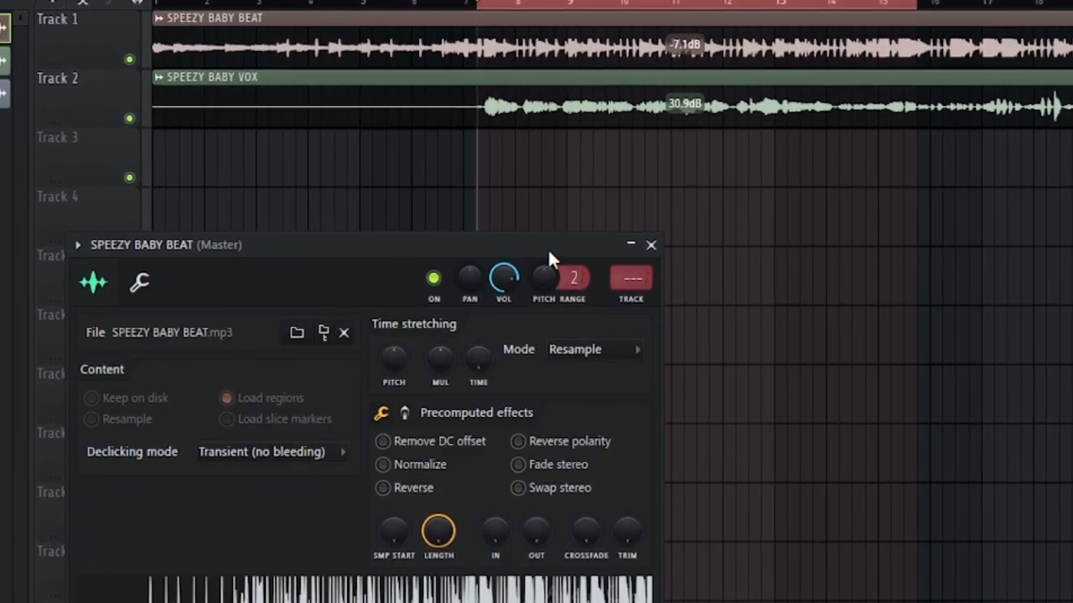
pyautogui.moveTo(545, 251); pyautogui.dragTo(701, 135)
pyautogui.scroll(1, 779, 163)
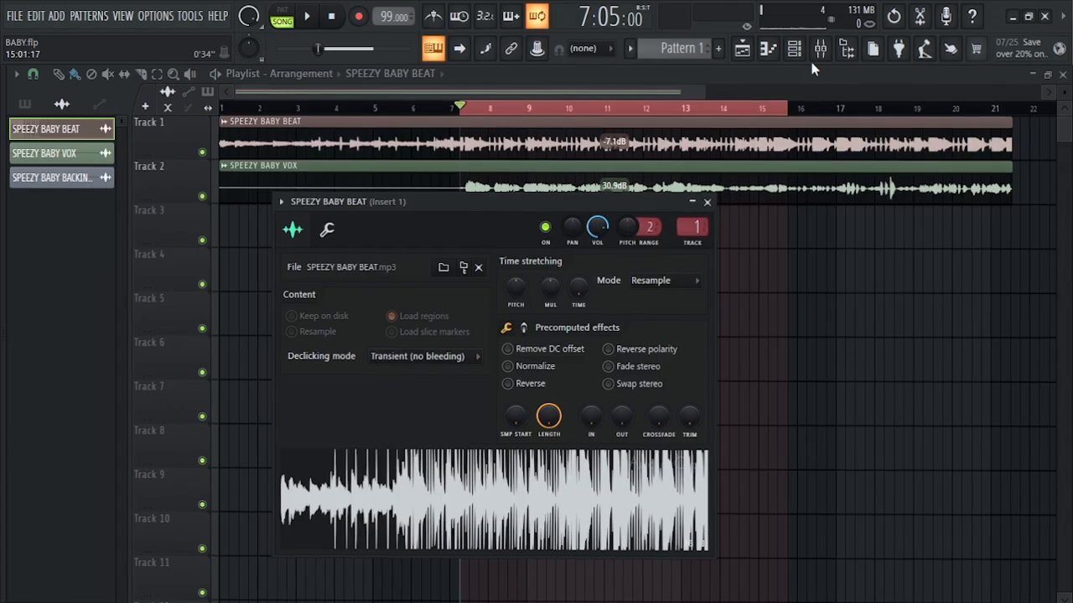
# Open the mixer and color the Insert 9 track green
pyautogui.click(821, 48)
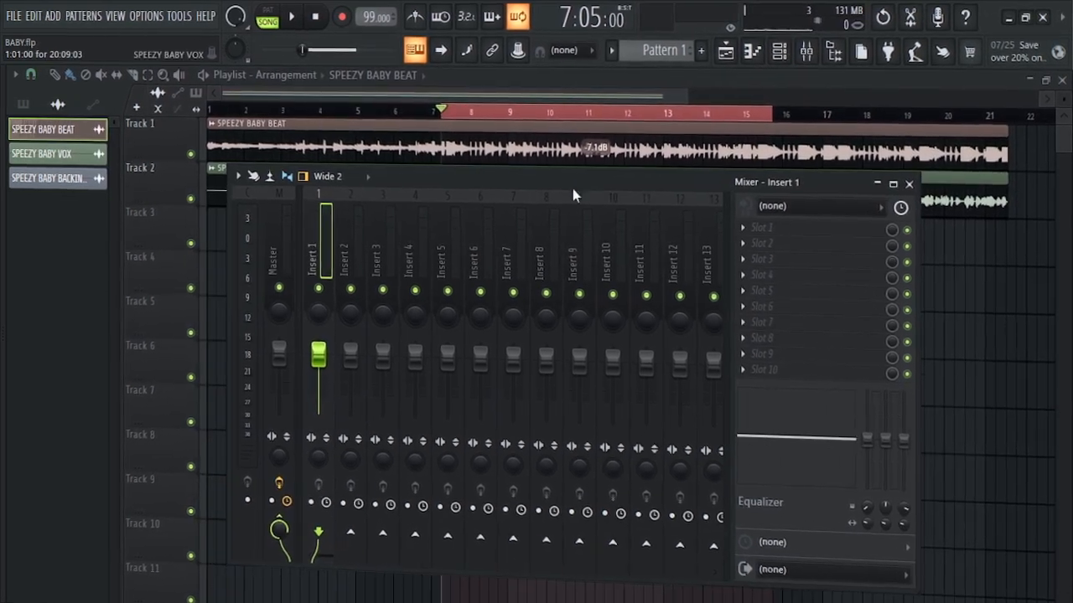
pyautogui.click(345, 256)
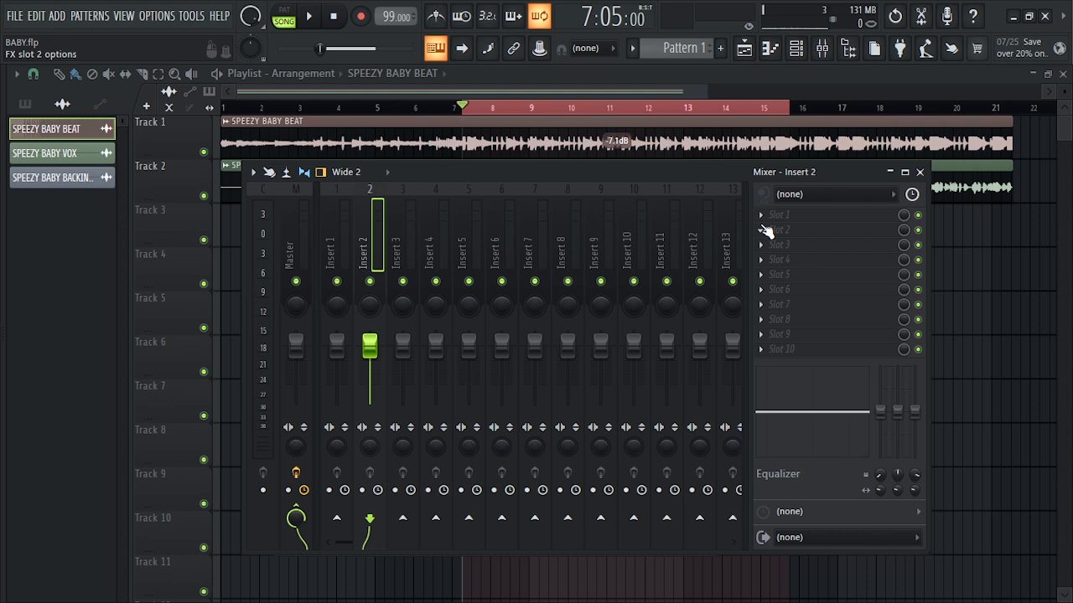
pyautogui.rightClick(596, 230)
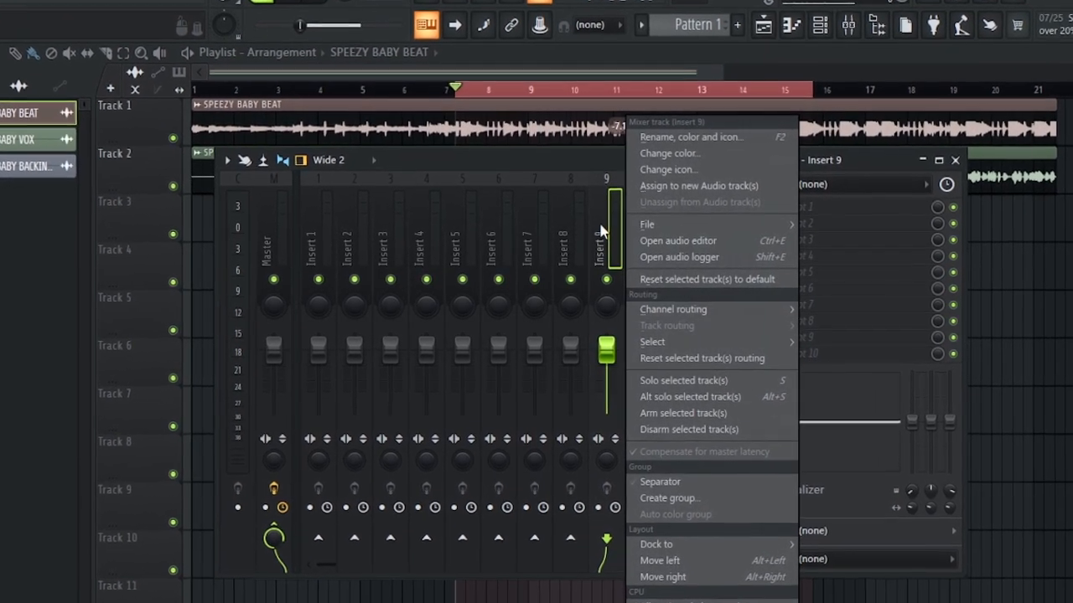
pyautogui.click(668, 153)
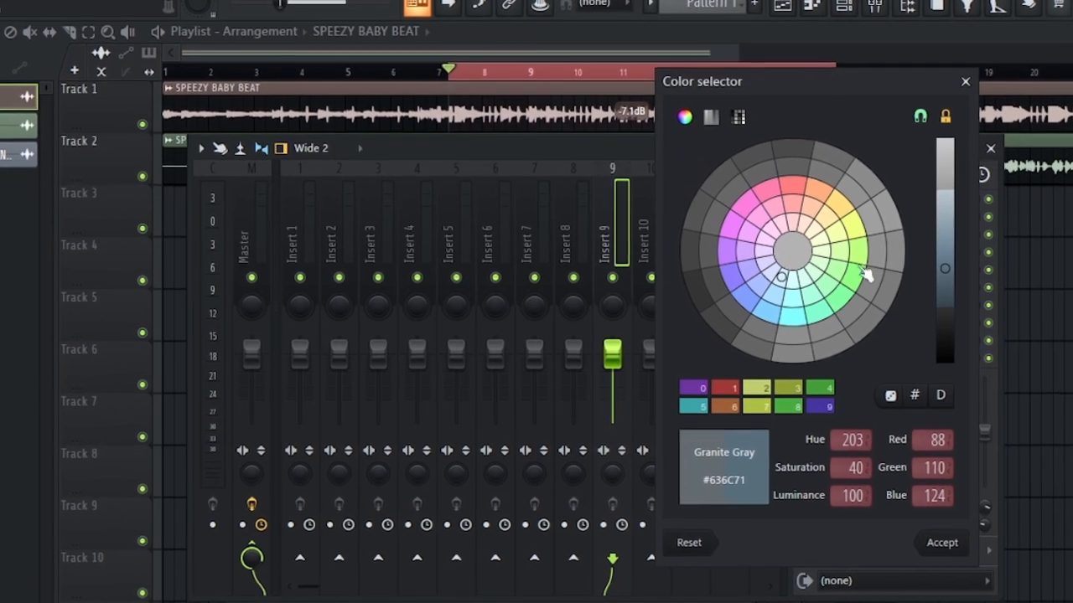
pyautogui.click(848, 276)
pyautogui.click(957, 557)
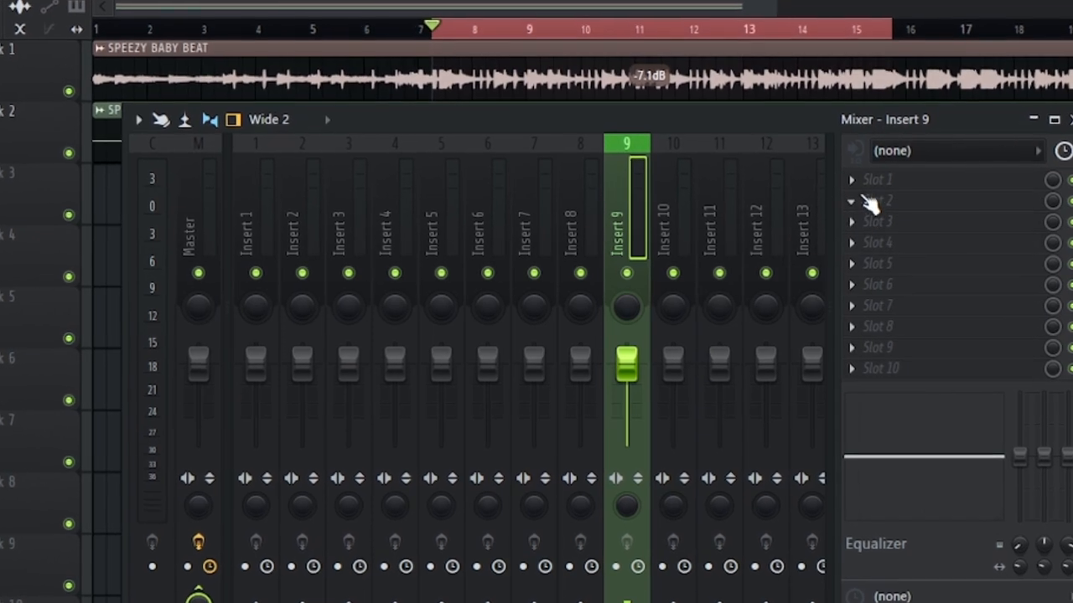
# Load ValhallaVintageVerb into slot 1 of Insert 9 and raise the reverb's low cut
pyautogui.click(864, 179)
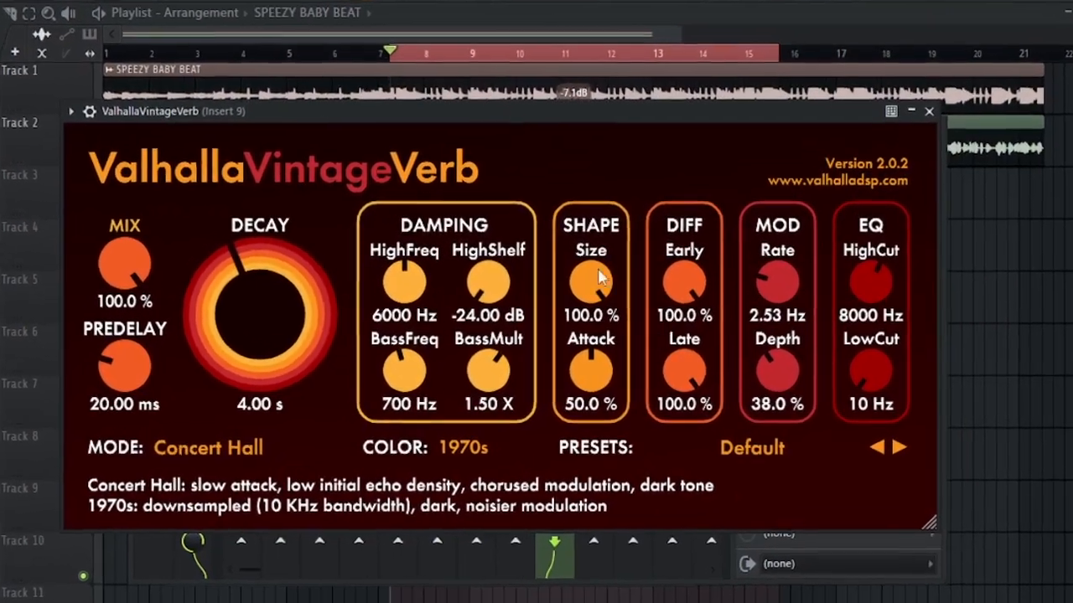
pyautogui.moveTo(871, 367); pyautogui.dragTo(866, 328)
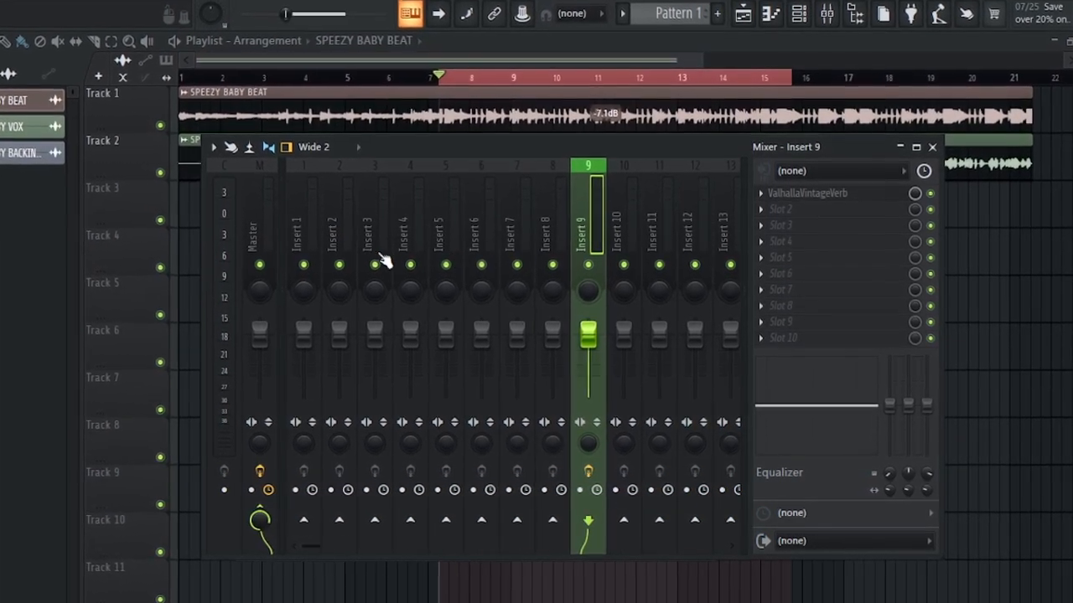
# Send the vocal track Insert 2 to the reverb track Insert 9 and mute the beat track Insert 1
pyautogui.click(333, 237)
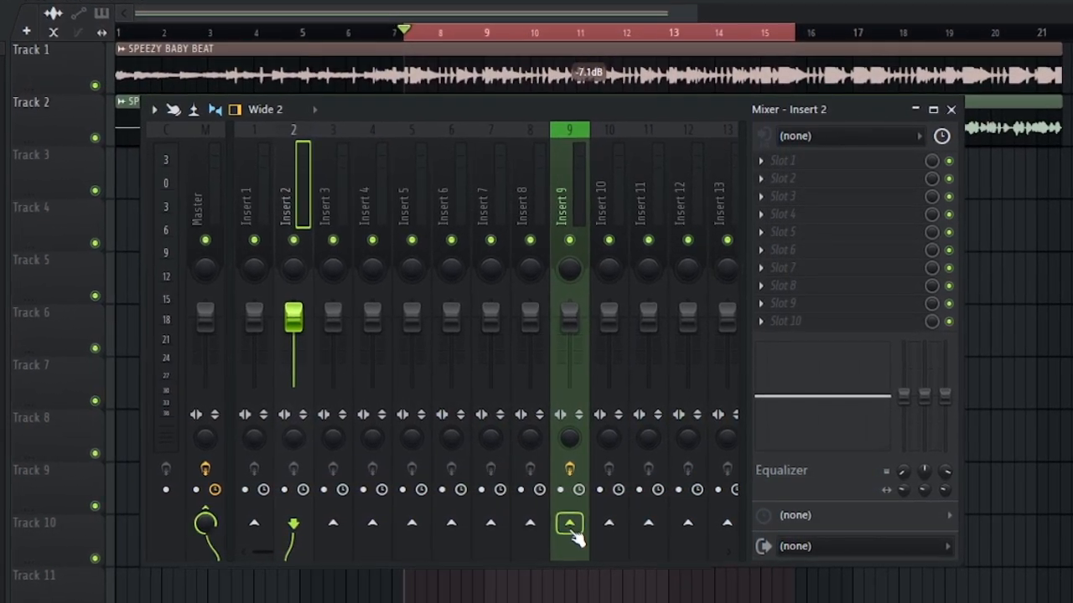
pyautogui.click(569, 526)
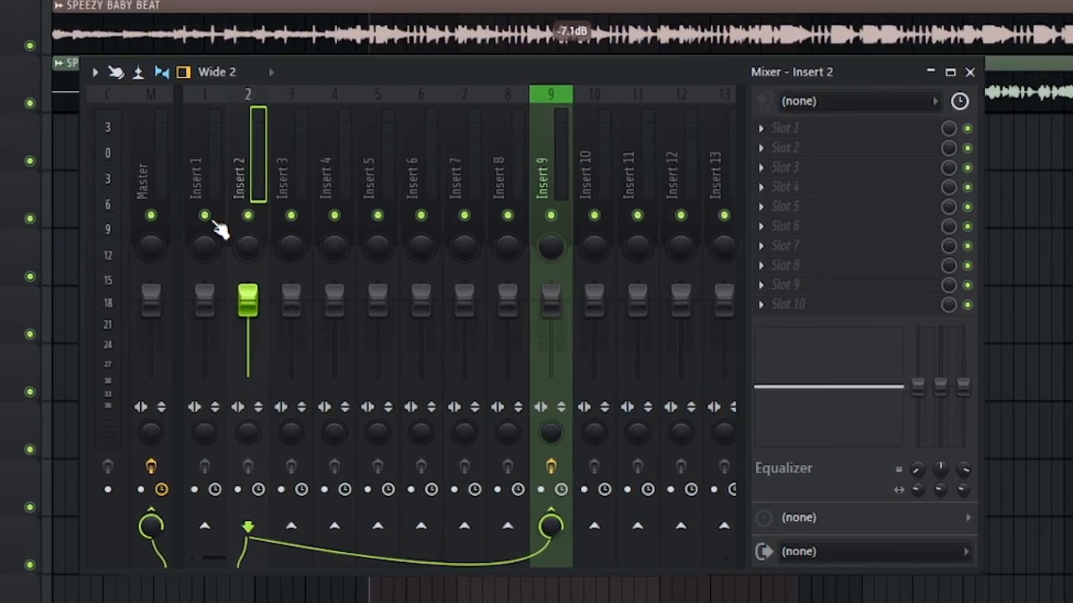
pyautogui.click(217, 221)
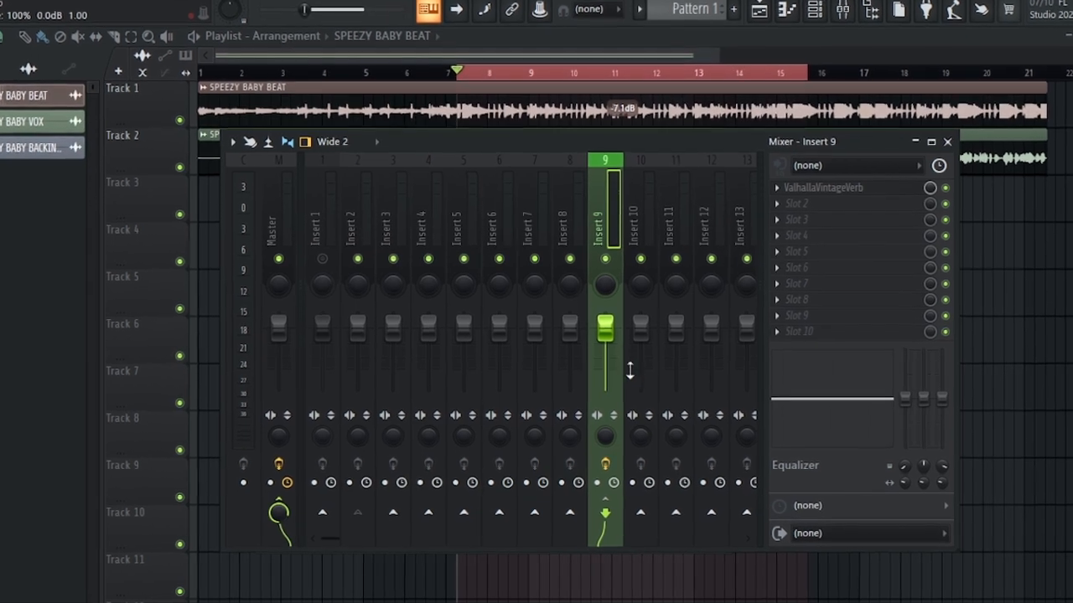
# Load Mic Mod into slot 1 of Insert 2 and choose the Sony C800G as its modeled mic
pyautogui.click(344, 182)
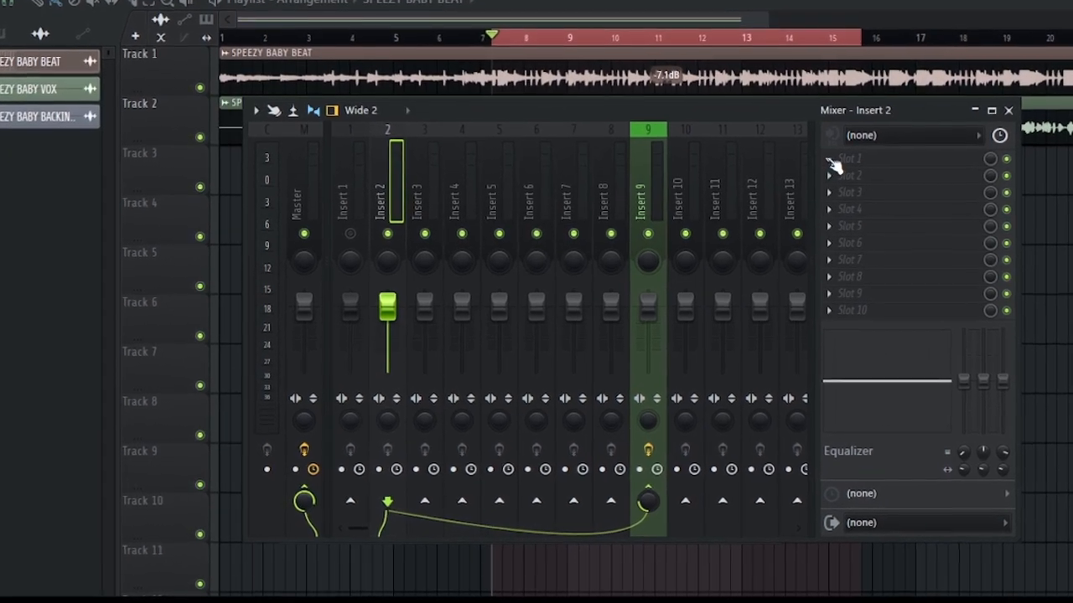
pyautogui.click(834, 168)
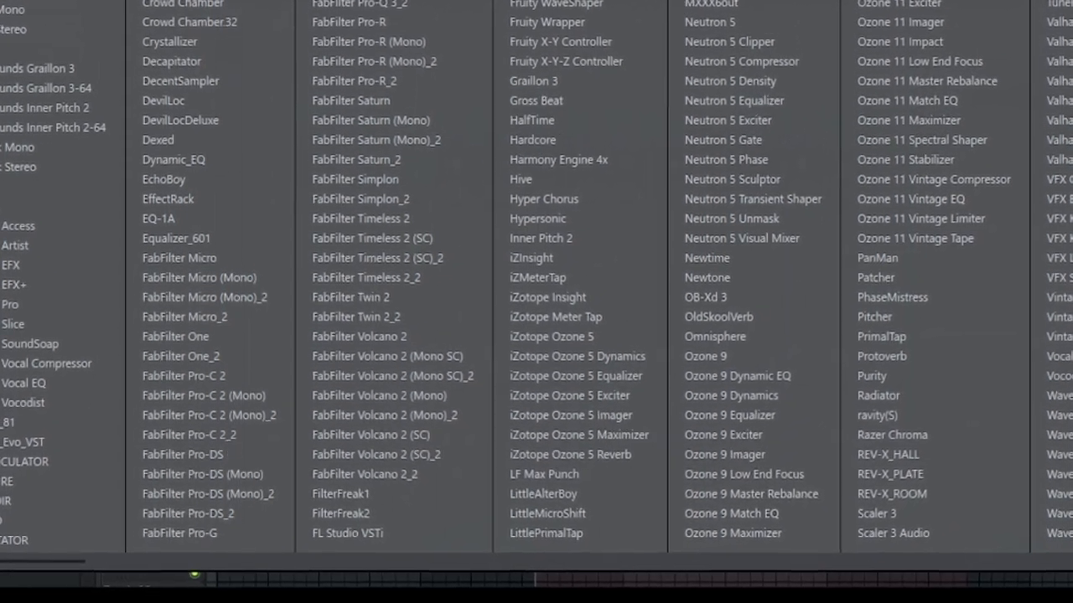
pyautogui.click(703, 2)
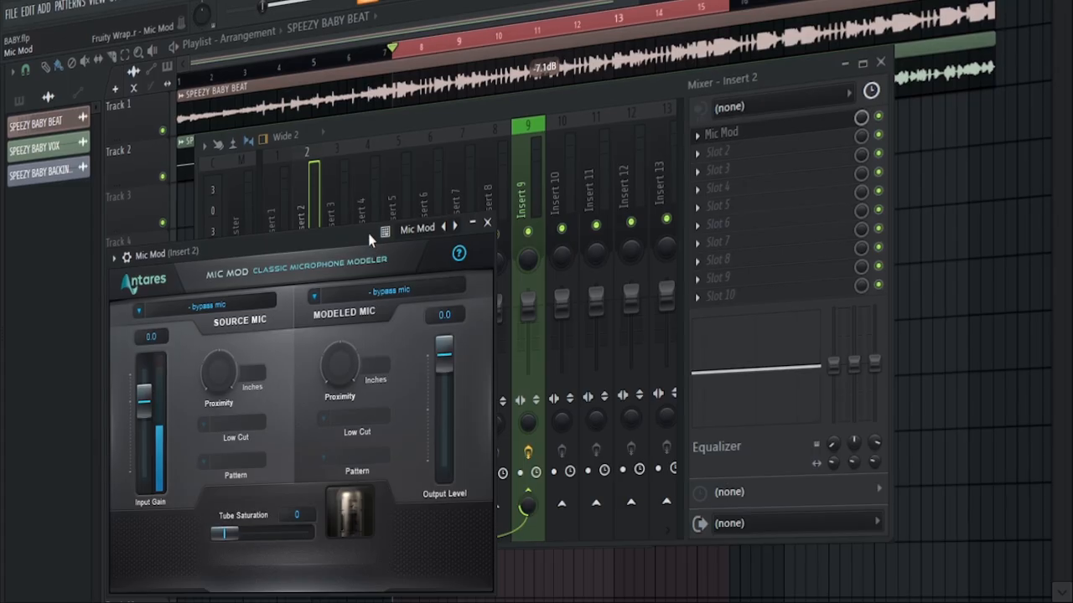
pyautogui.moveTo(370, 241); pyautogui.dragTo(508, 117)
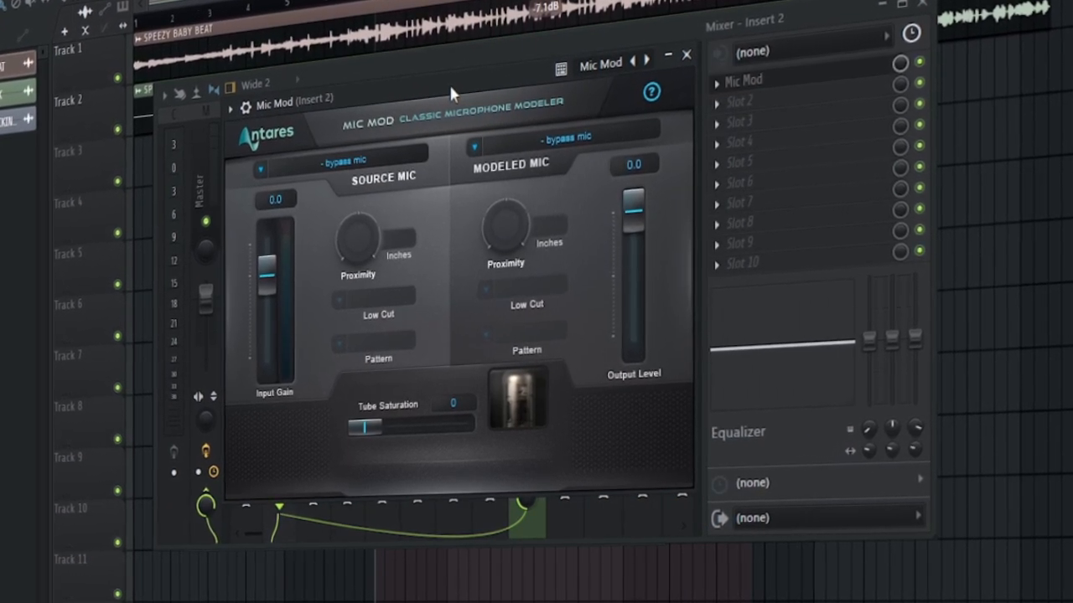
pyautogui.click(560, 135)
pyautogui.click(556, 87)
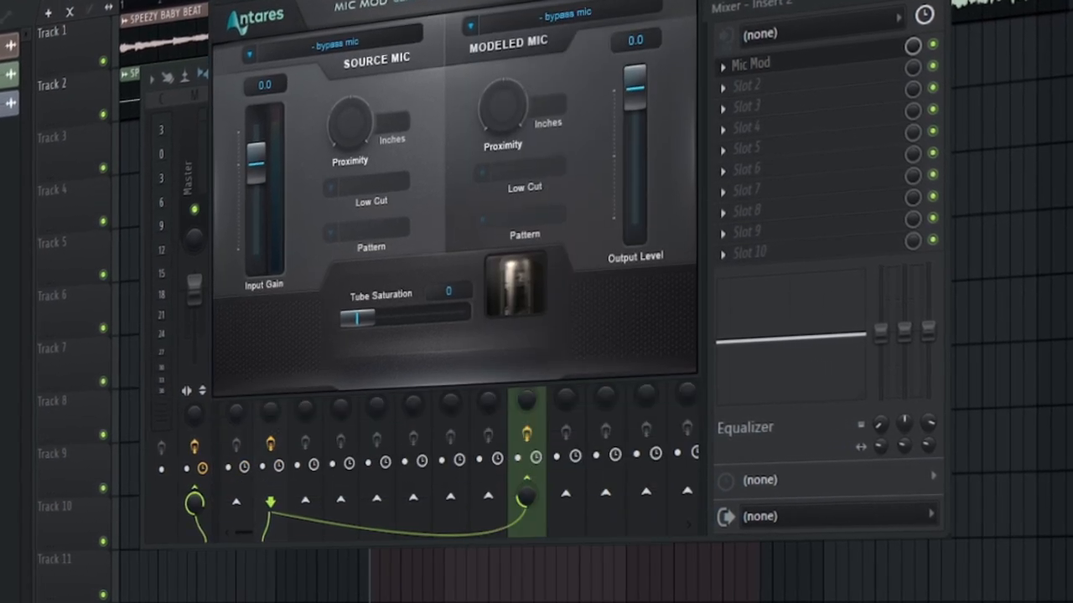
pyautogui.click(561, 15)
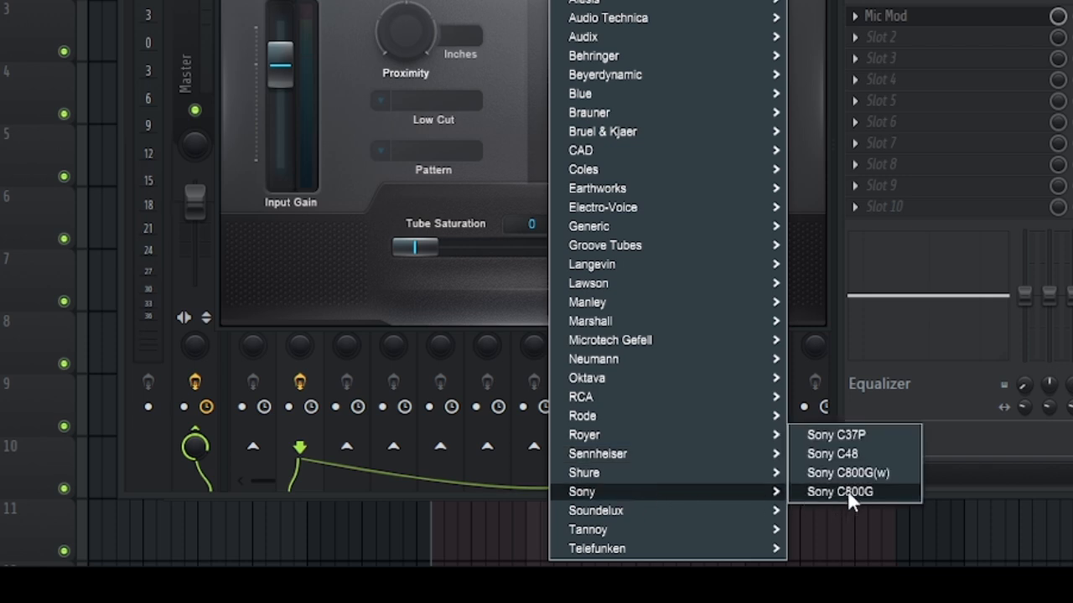
pyautogui.click(848, 491)
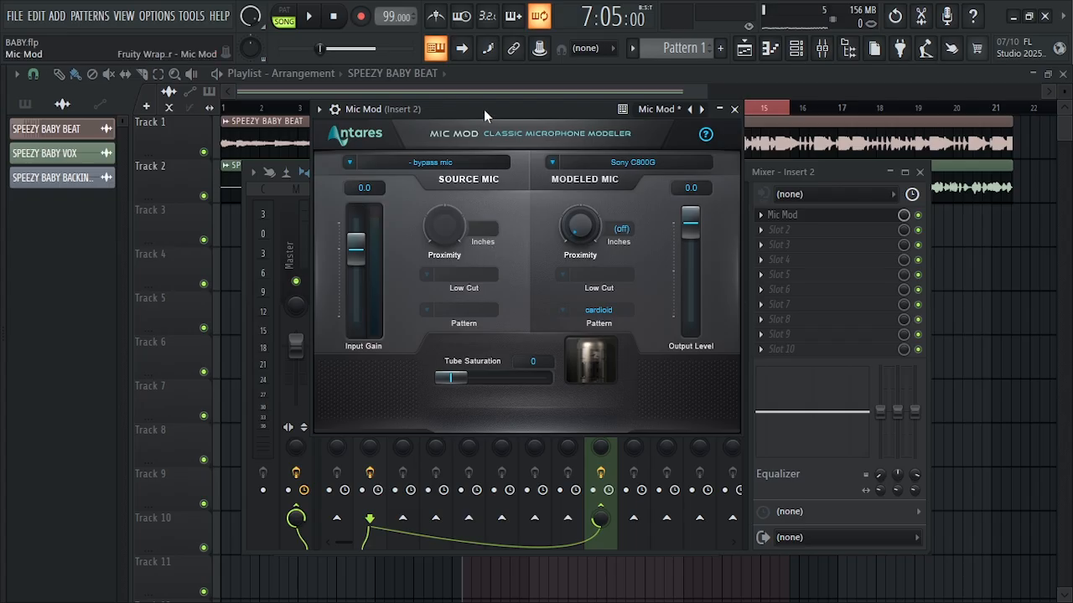
# Play the vocal to audition the Mic Mod effect, review its settings and close the plugin
pyautogui.moveTo(484, 109); pyautogui.dragTo(506, 197)
pyautogui.press('space')
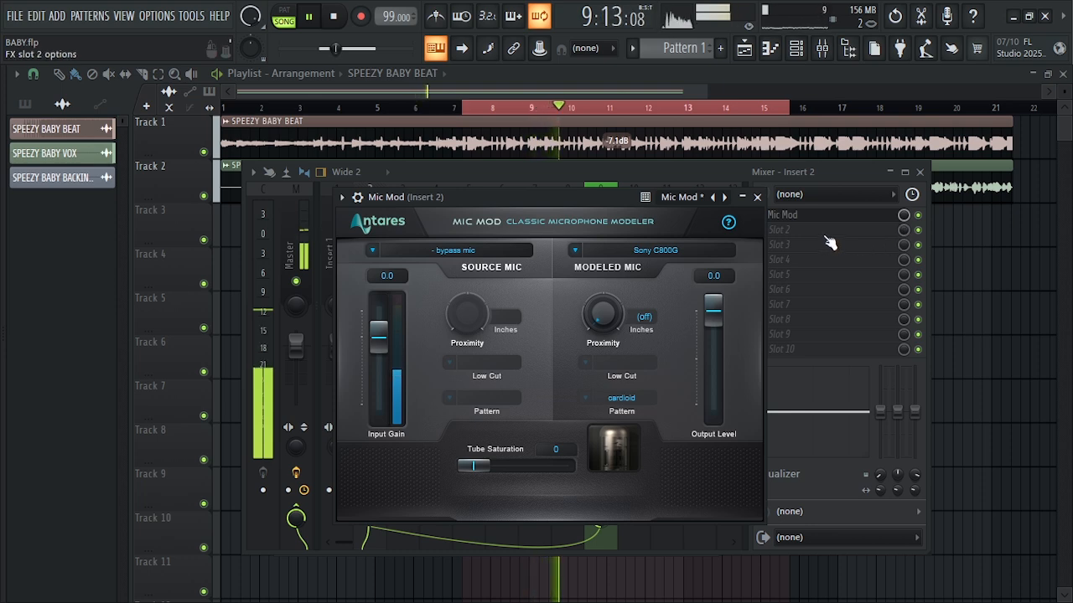
pyautogui.press('Escape')
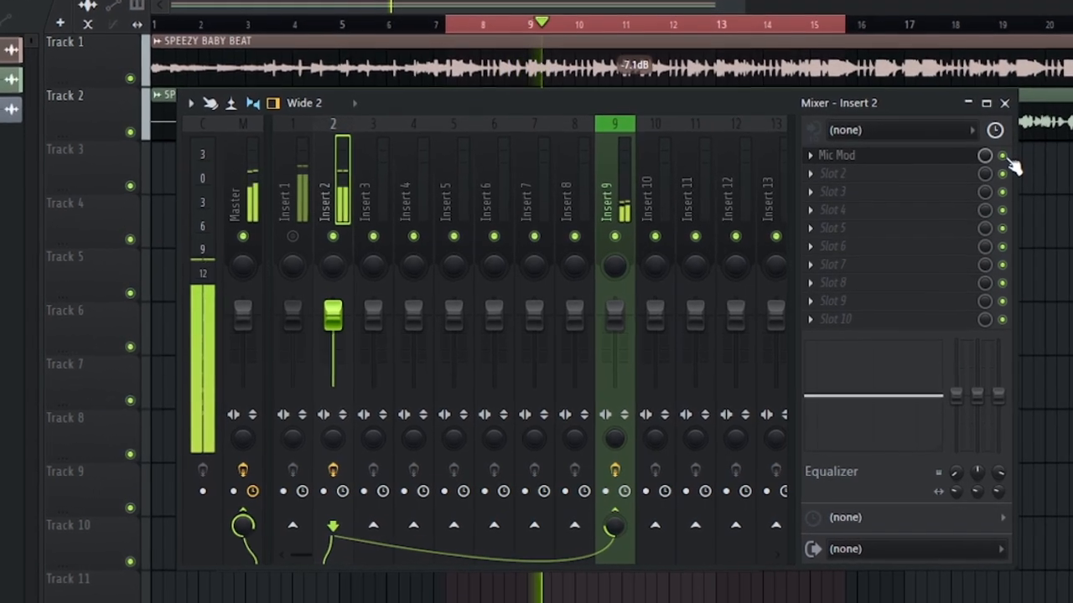
pyautogui.click(872, 155)
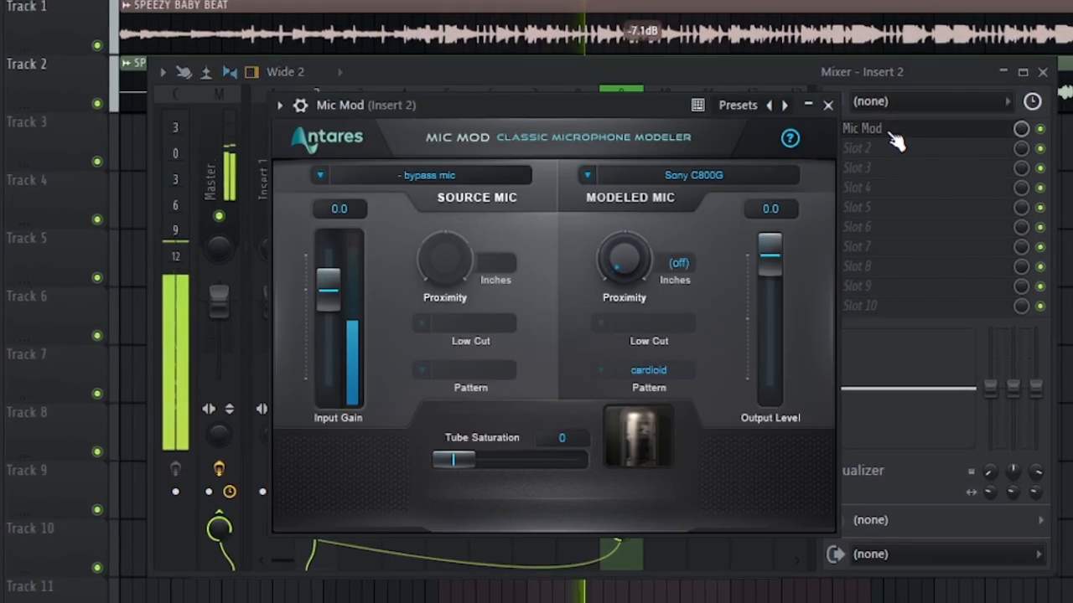
pyautogui.click(828, 104)
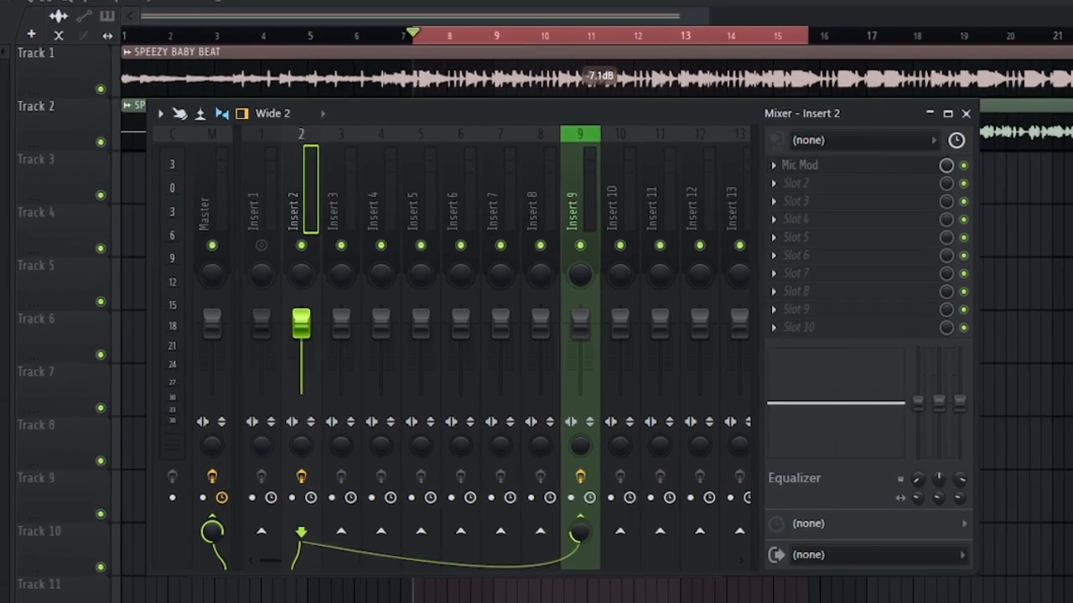
# Cut the low band of Insert 2's equalizer to -18.0 at 90 Hz and listen to the vocal with the beat
pyautogui.moveTo(918, 403); pyautogui.dragTo(934, 468)
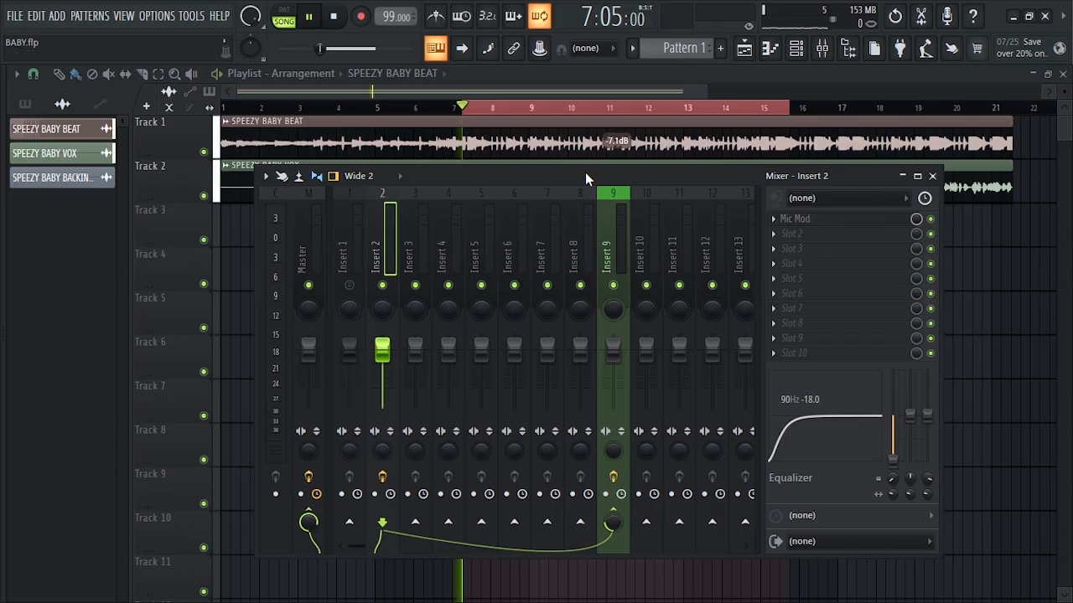
pyautogui.press('space')
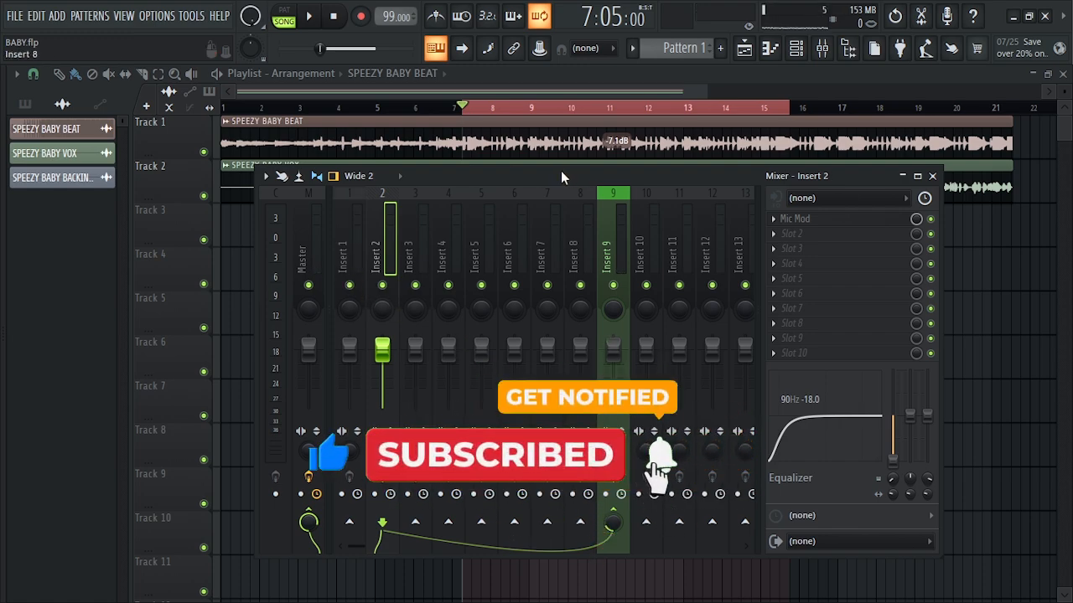
pyautogui.moveTo(561, 171); pyautogui.dragTo(538, 171)
pyautogui.press('space')
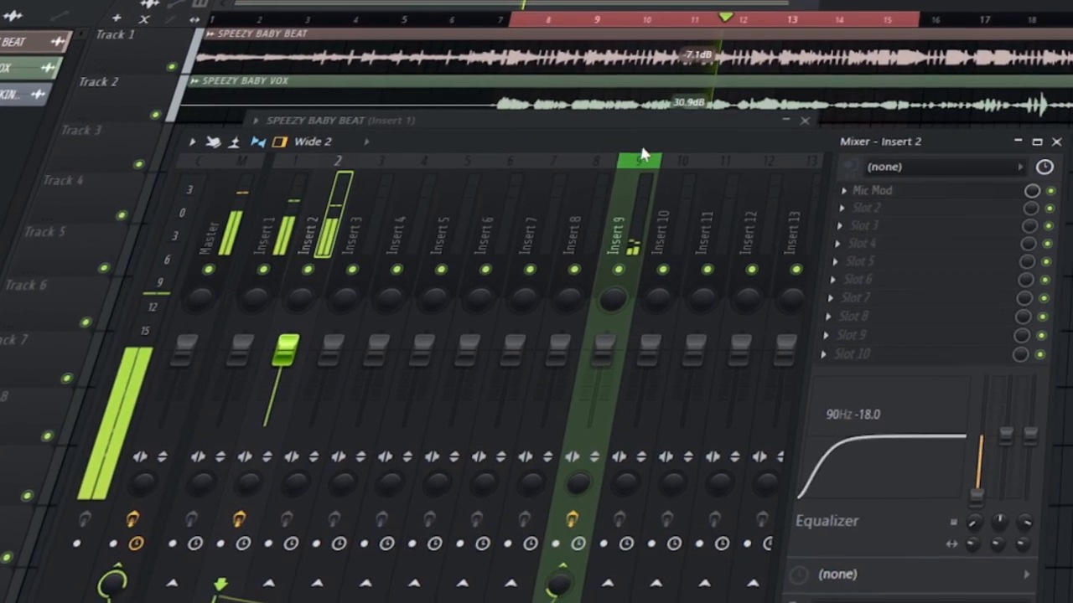
pyautogui.click(805, 120)
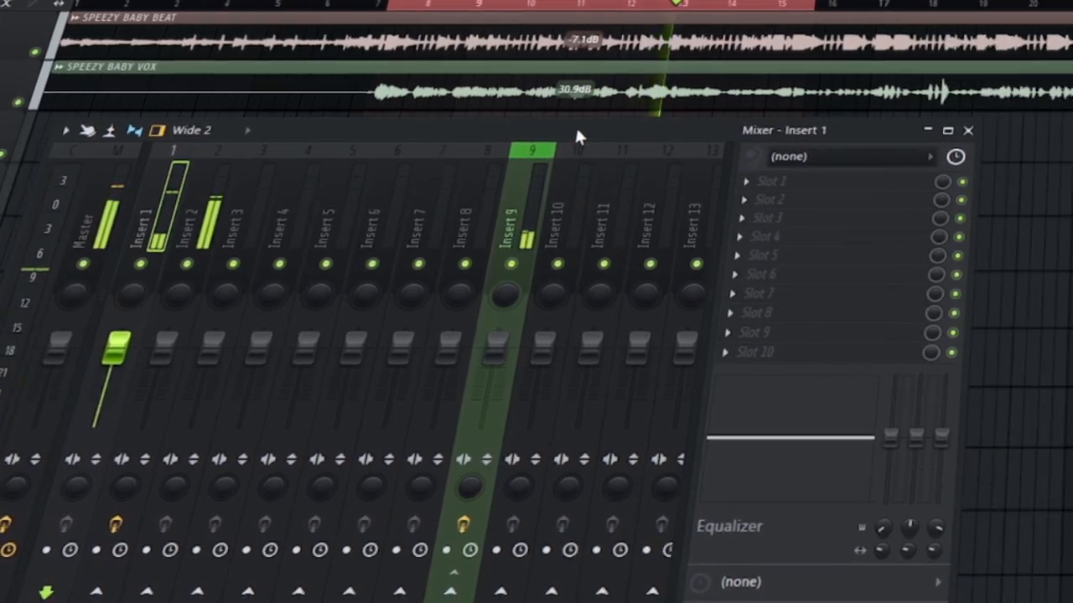
pyautogui.press('space')
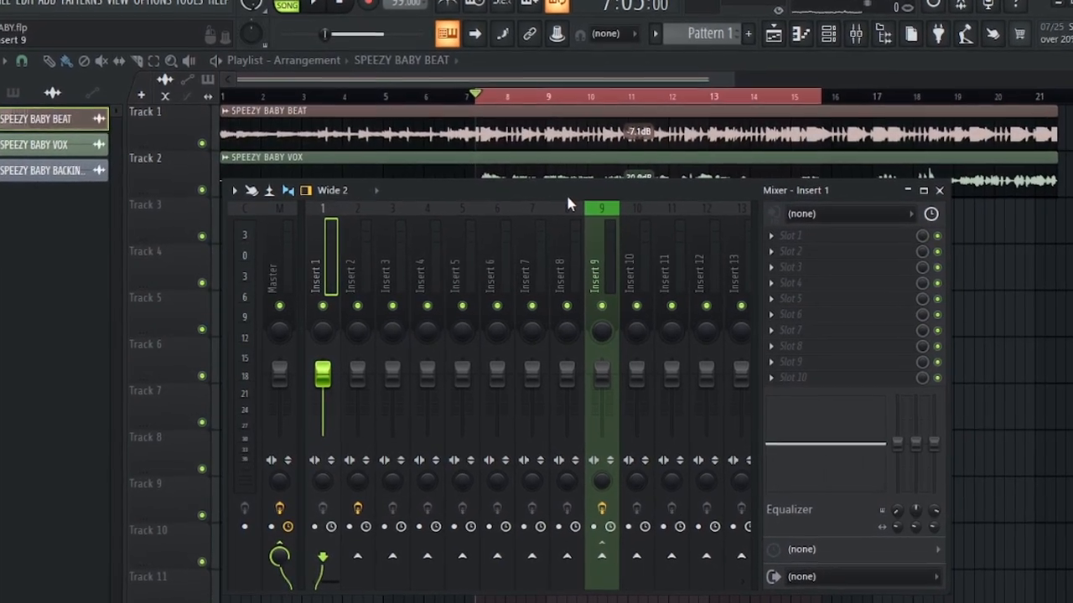
# Add Auto-Tune_81 to the effects chain of Insert 2 and look through its available keys
pyautogui.click(350, 279)
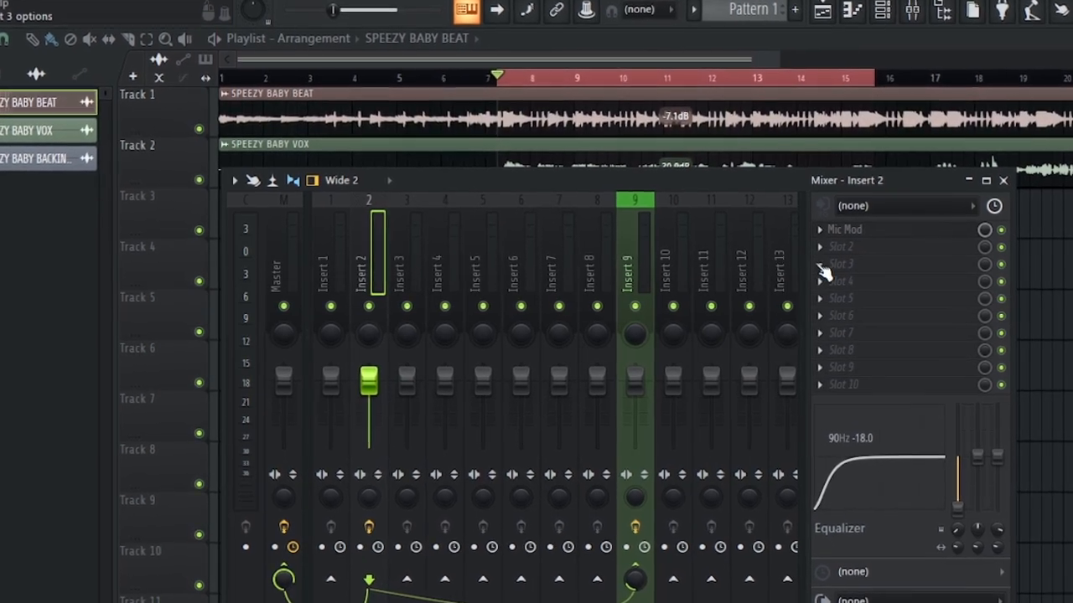
pyautogui.click(824, 270)
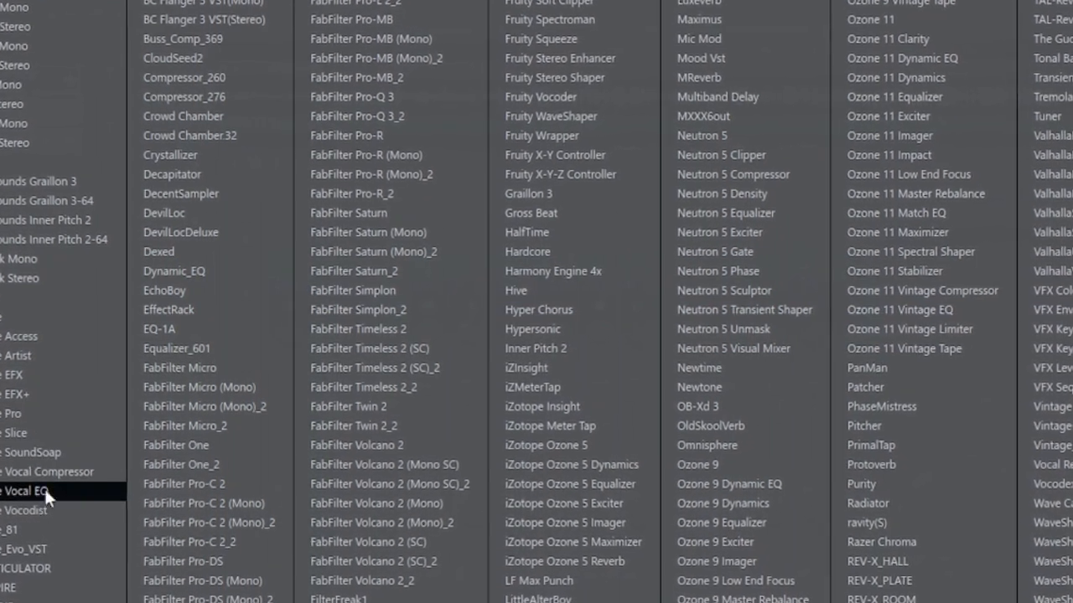
pyautogui.click(25, 545)
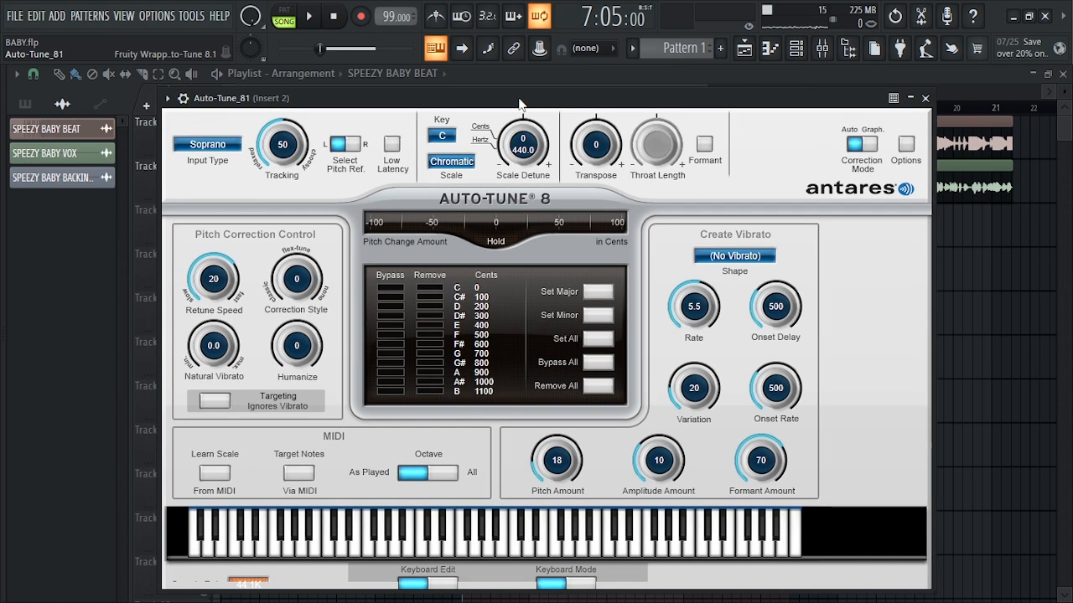
pyautogui.moveTo(520, 104); pyautogui.dragTo(488, 106)
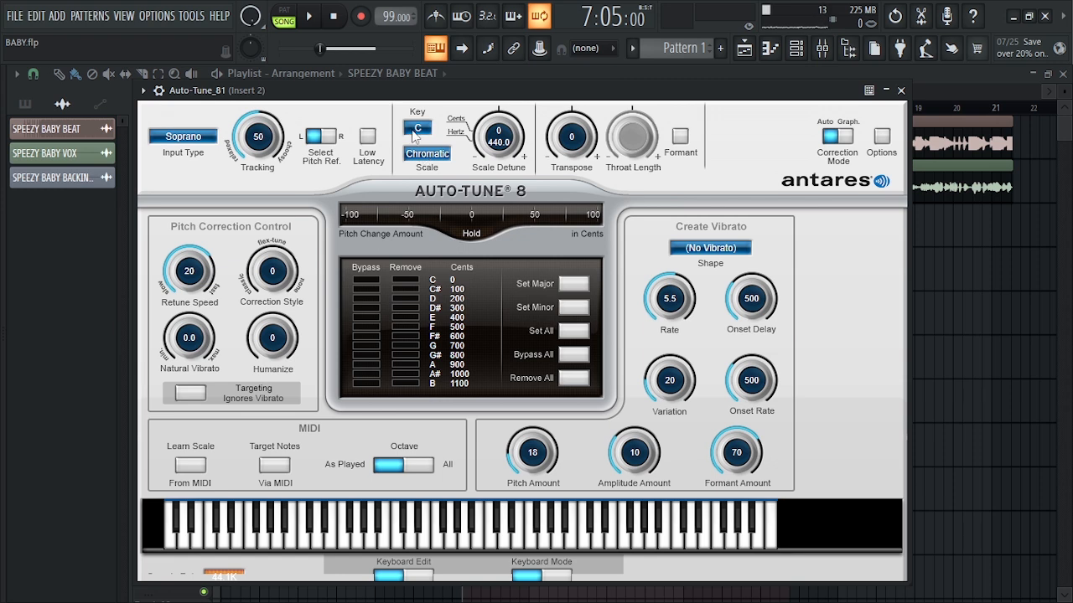
pyautogui.click(415, 130)
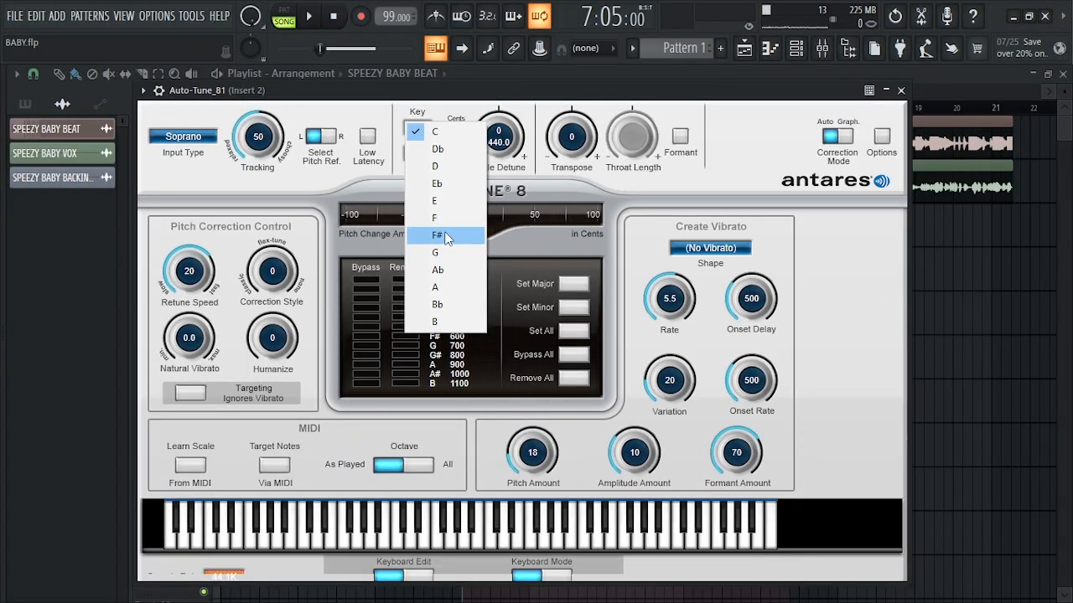
pyautogui.click(501, 92)
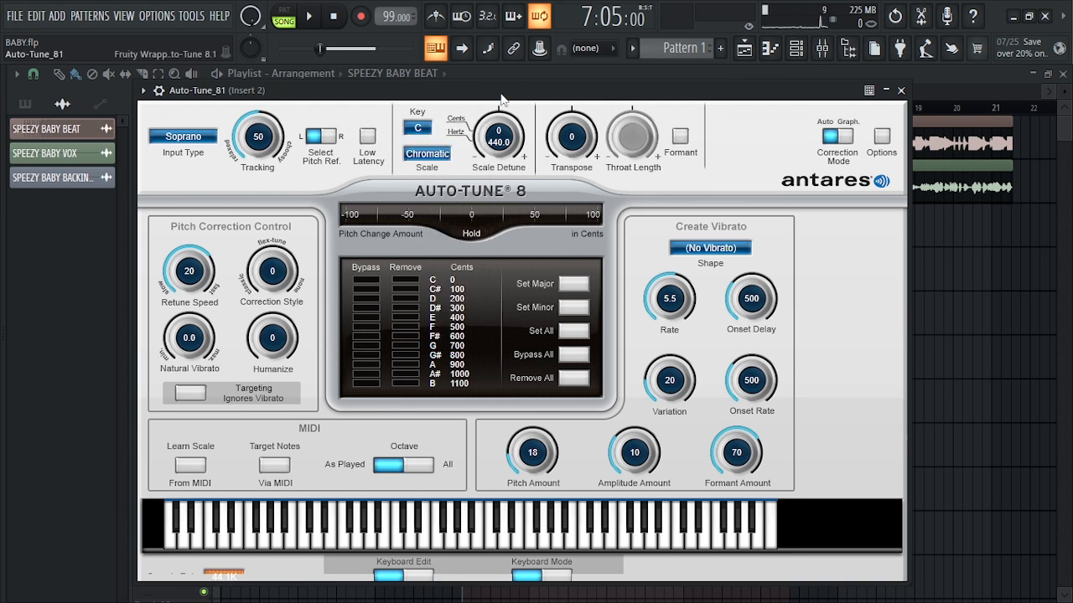
# Set the Auto-Tune scale to Minor and the key to Bb
pyautogui.moveTo(501, 91); pyautogui.dragTo(525, 94)
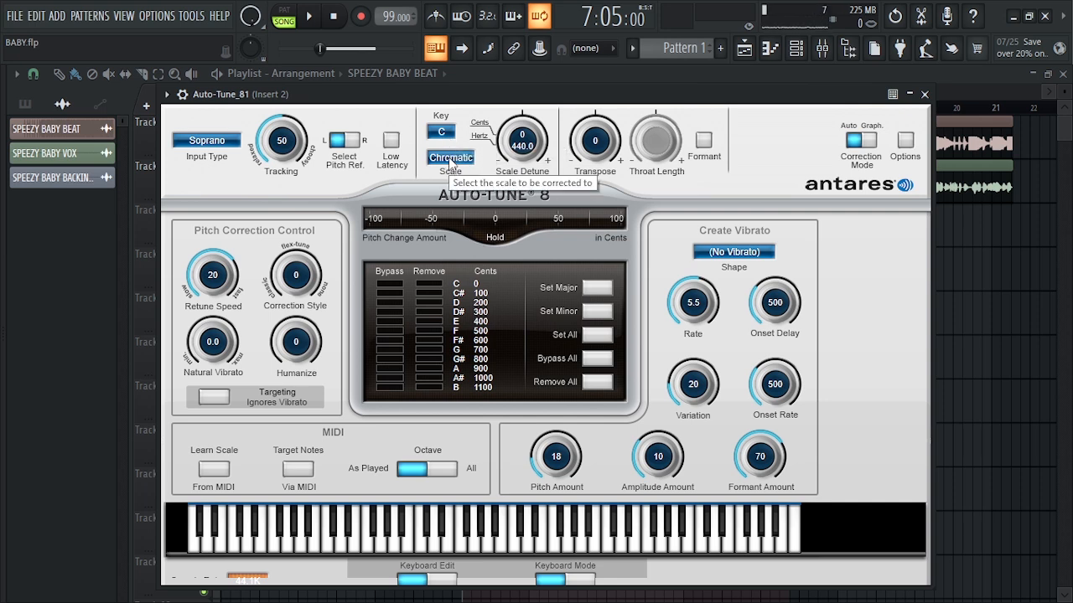
pyautogui.click(452, 161)
pyautogui.click(449, 178)
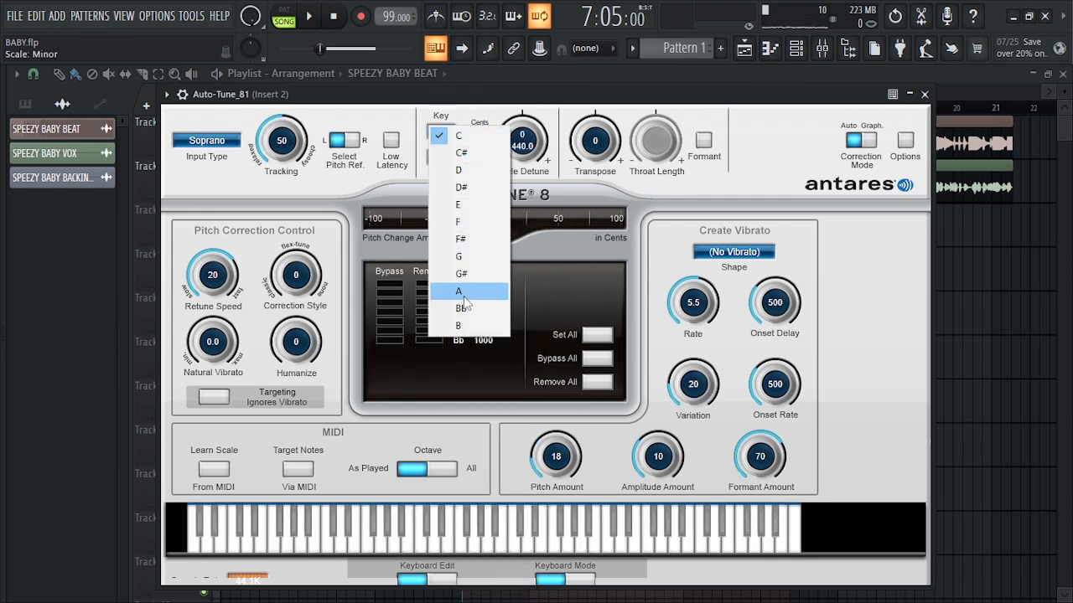
pyautogui.click(460, 309)
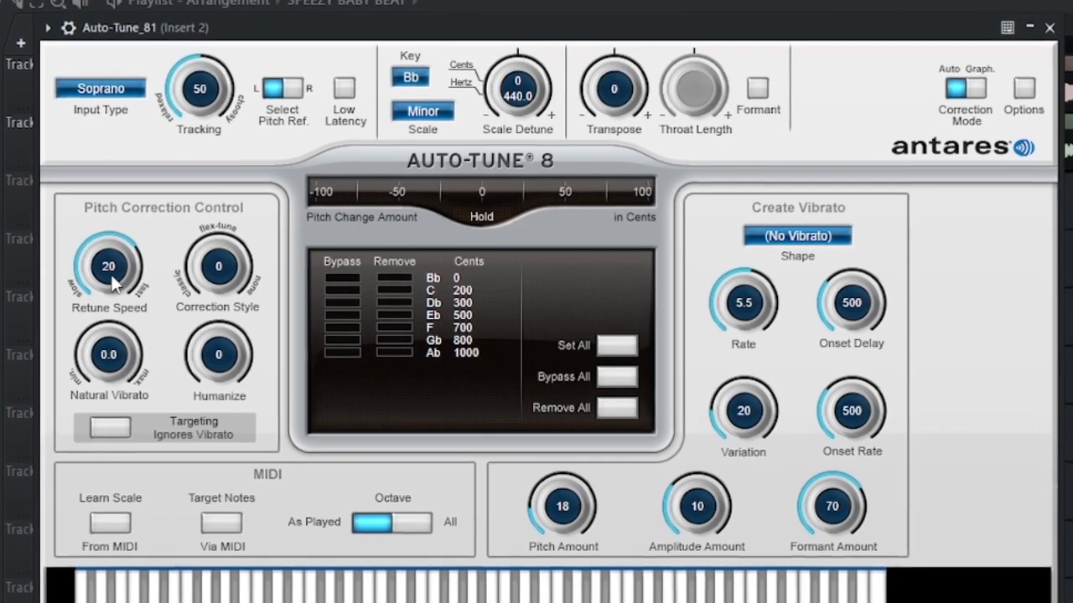
# Try the retune speed at 0 and about 291, and play the vocal with it at 400
pyautogui.moveTo(113, 285); pyautogui.dragTo(92, 159)
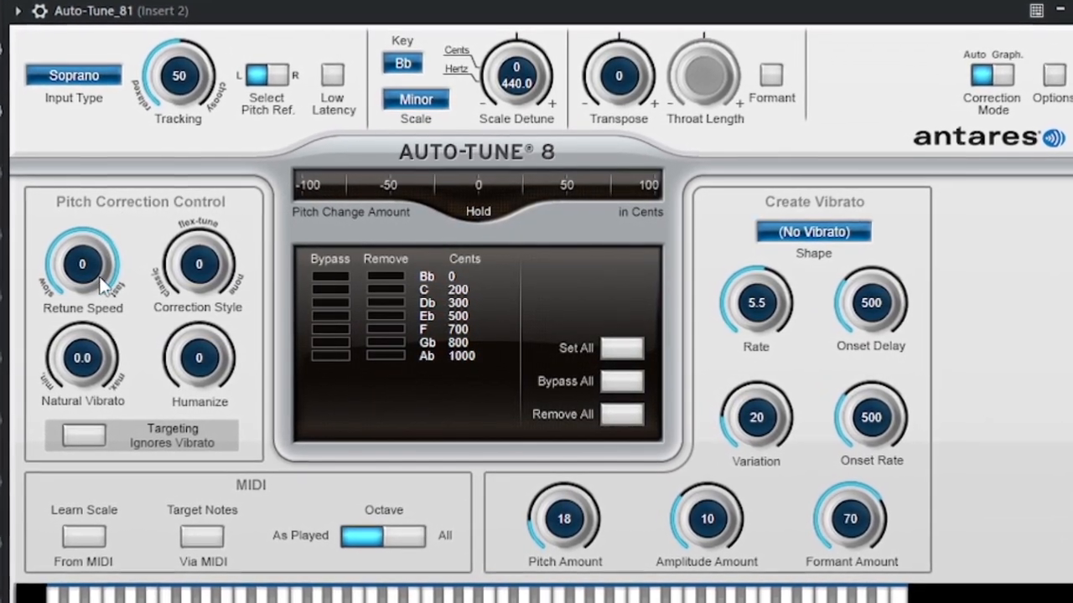
pyautogui.moveTo(101, 285); pyautogui.dragTo(108, 398)
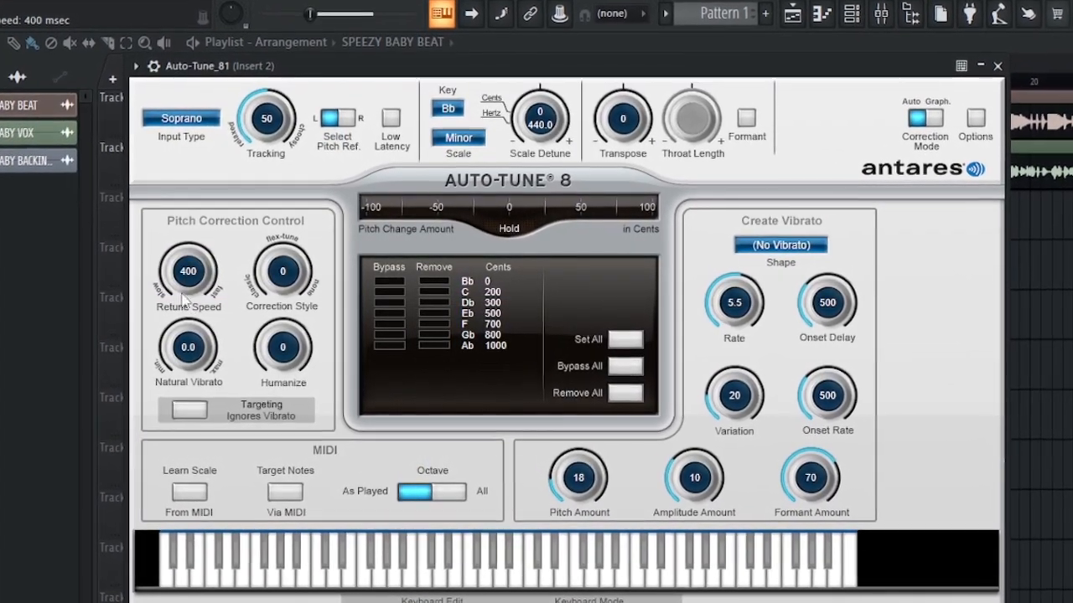
pyautogui.moveTo(183, 297); pyautogui.dragTo(167, 266)
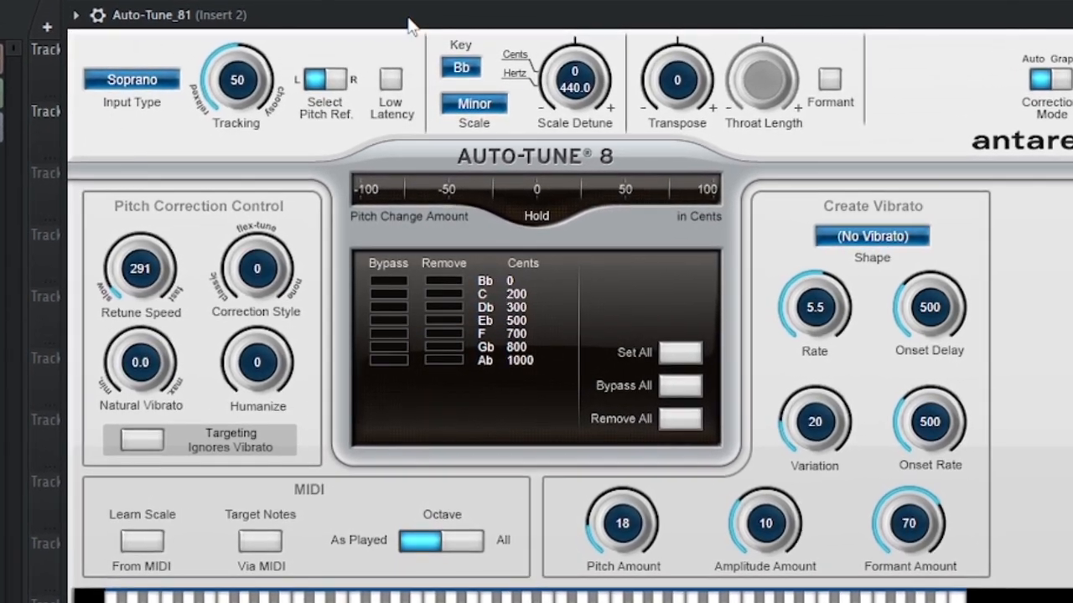
pyautogui.moveTo(138, 270); pyautogui.dragTo(160, 317)
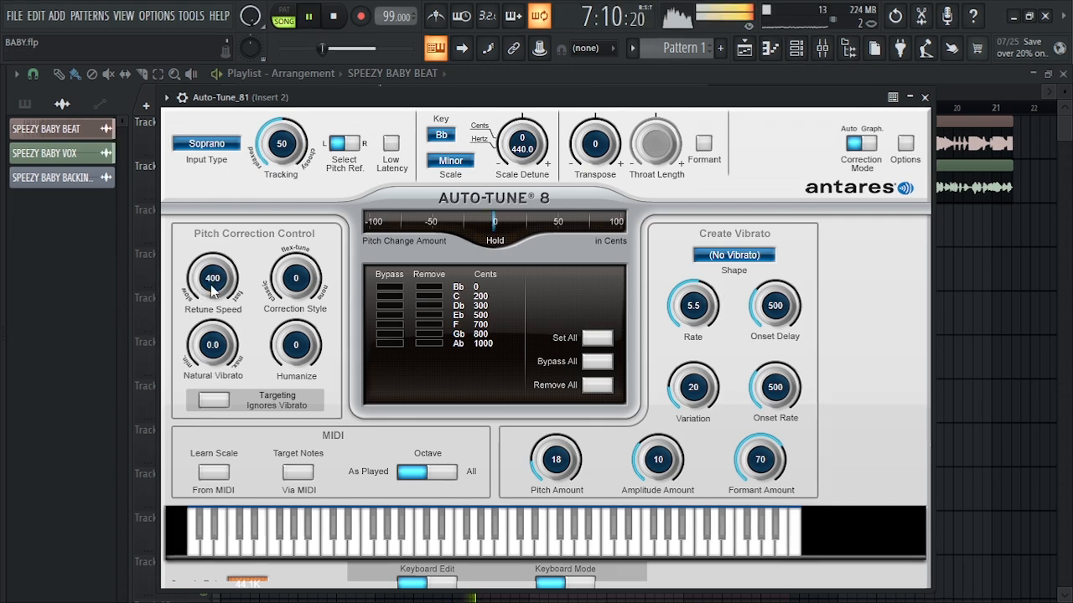
pyautogui.press('space')
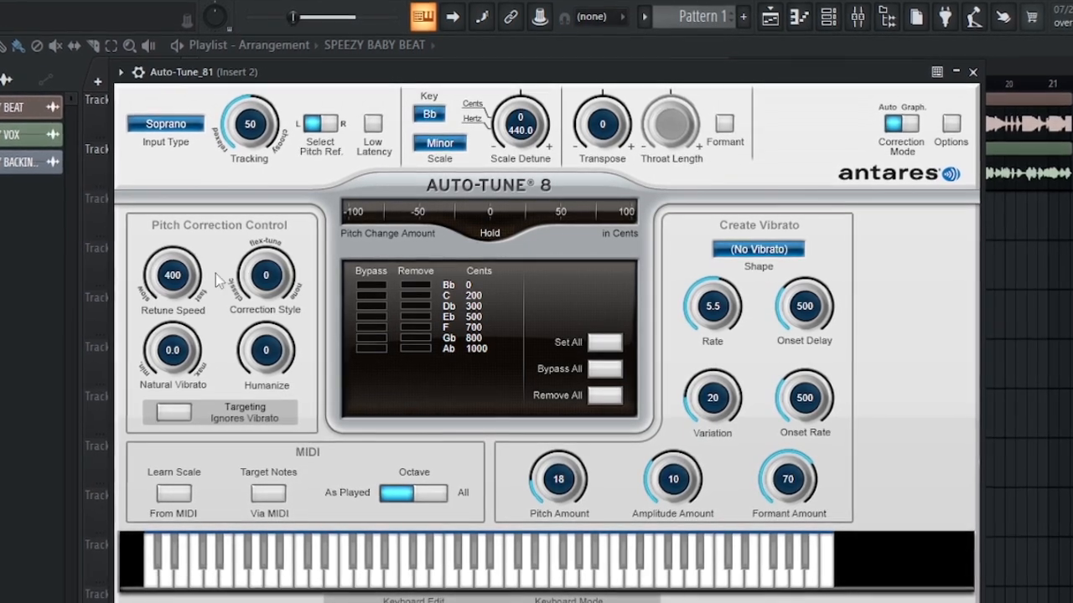
# Bring the retune speed down in stages to 0 while the vocal plays to compare the correction strength
pyautogui.scroll(-6, 174, 286)
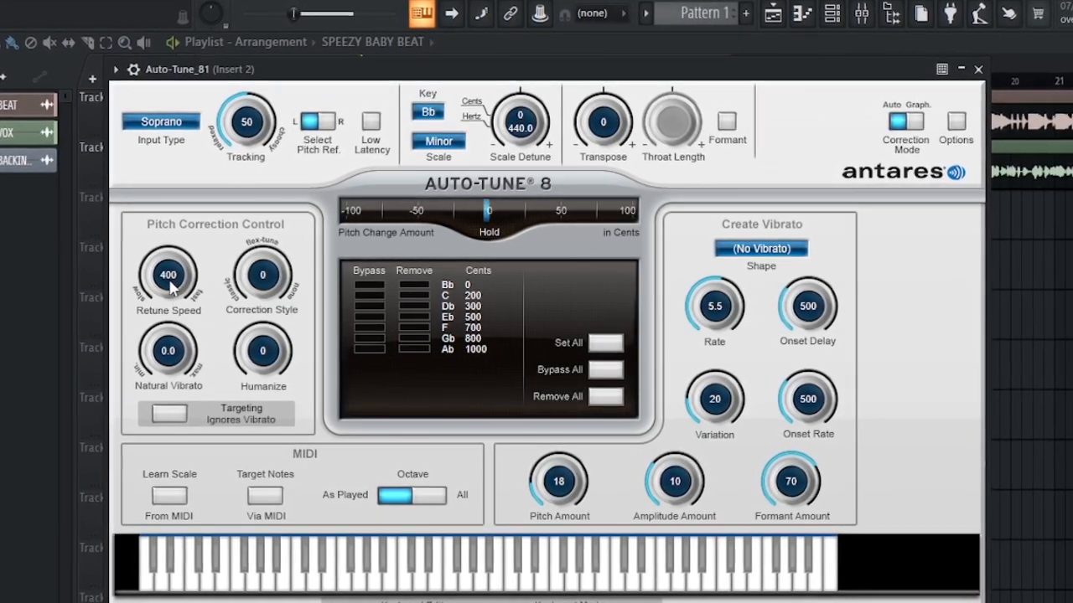
pyautogui.scroll(-7, 177, 289)
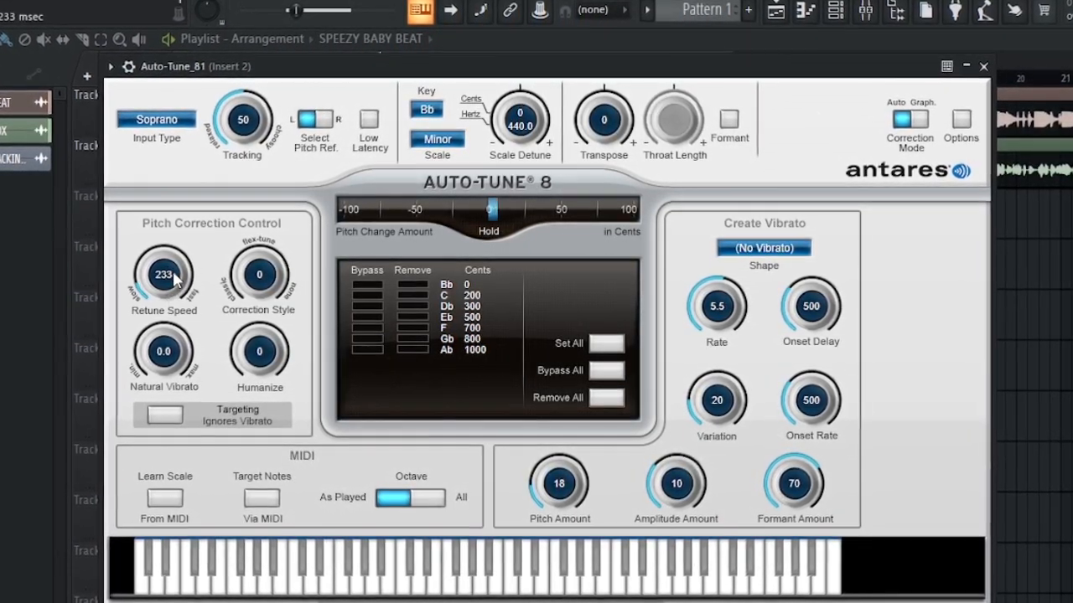
pyautogui.scroll(-5, 168, 285)
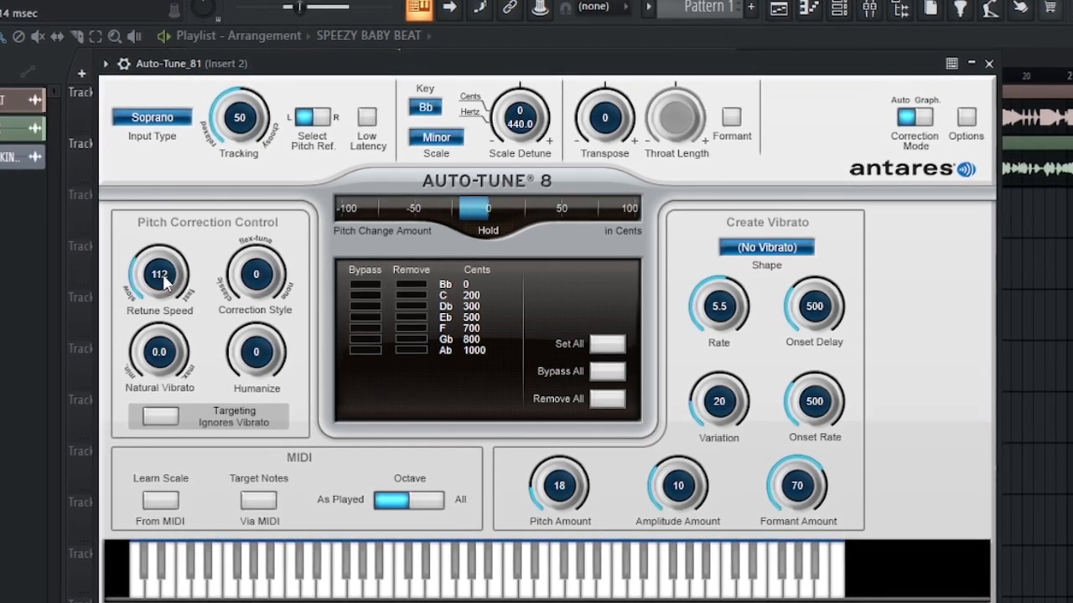
pyautogui.scroll(-5, 164, 279)
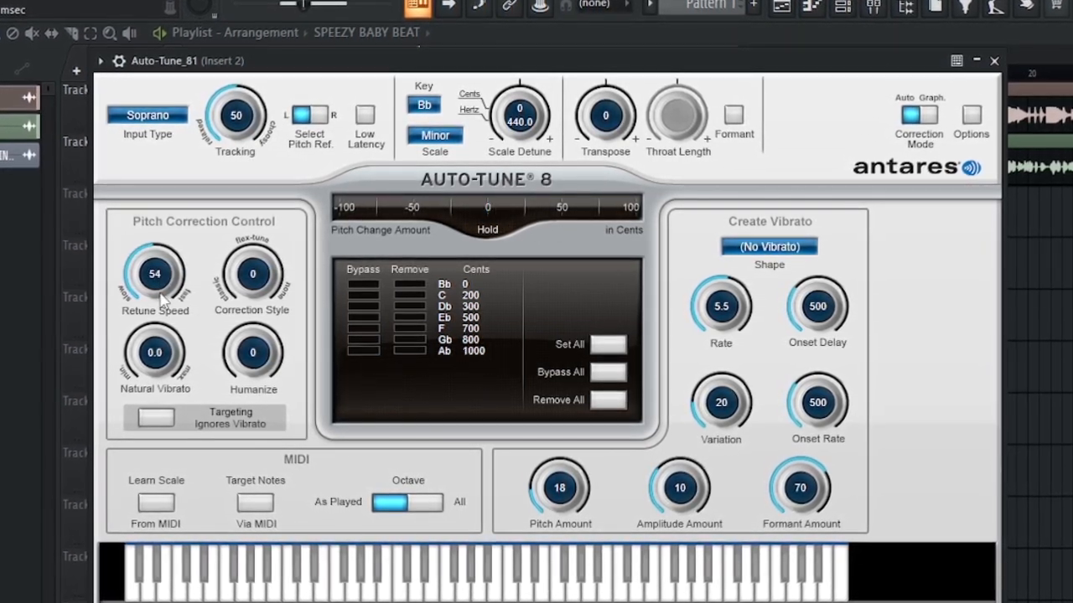
pyautogui.scroll(-2, 163, 272)
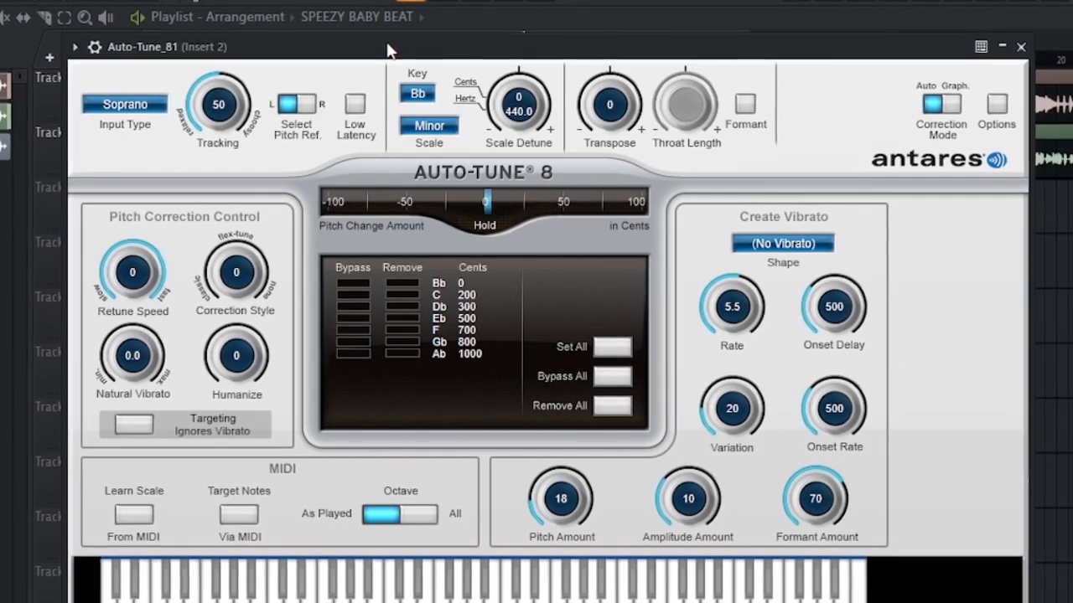
pyautogui.moveTo(388, 51)
pyautogui.mouseDown()
pyautogui.moveTo(394, 104)
pyautogui.moveTo(373, 45)
pyautogui.mouseUp()
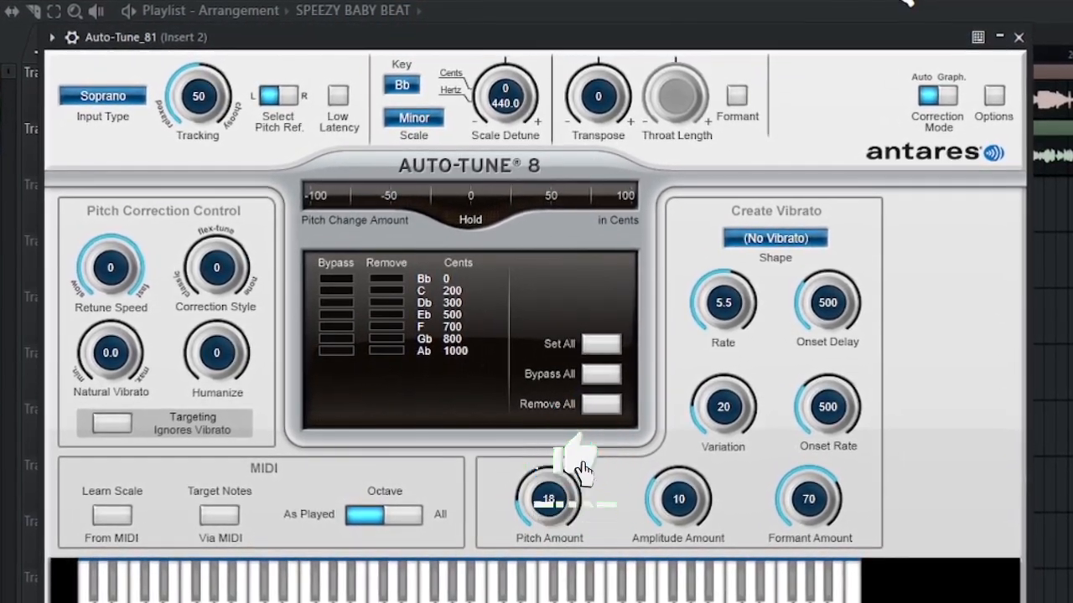
# Mute the beat on Track 1 and reopen Auto-Tune_81 from Insert 2's effects chain
pyautogui.moveTo(283, 38); pyautogui.dragTo(289, 136)
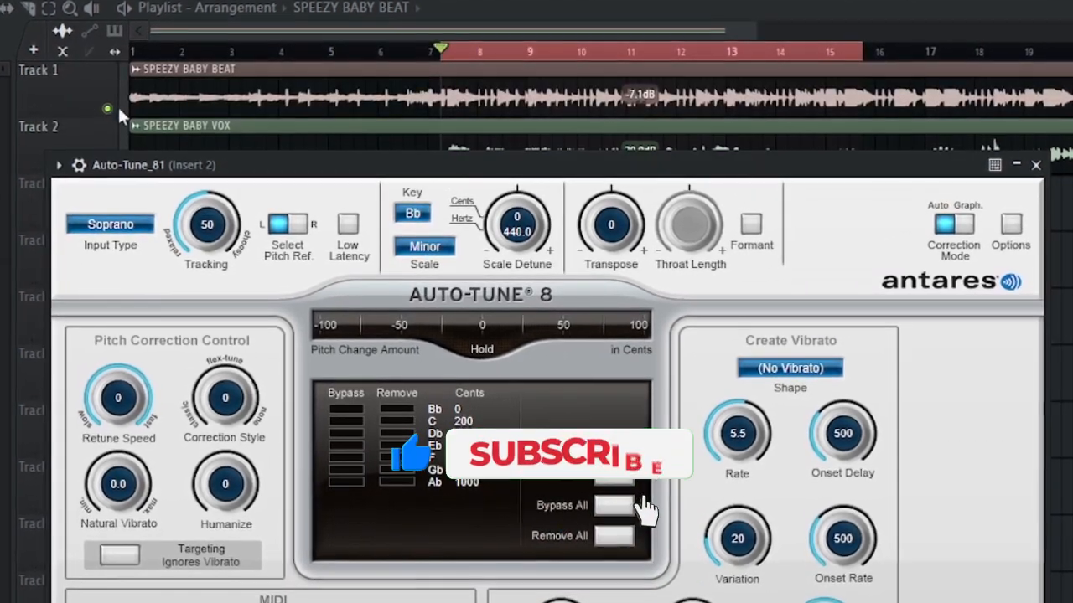
pyautogui.click(107, 109)
pyautogui.press('F9')
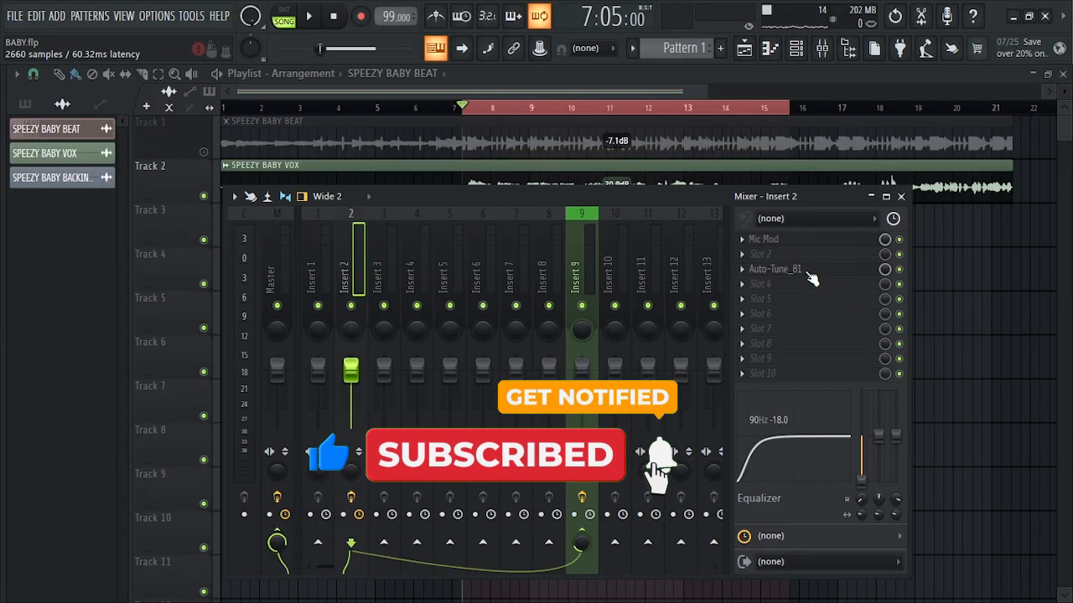
pyautogui.click(893, 265)
pyautogui.moveTo(492, 205); pyautogui.dragTo(504, 92)
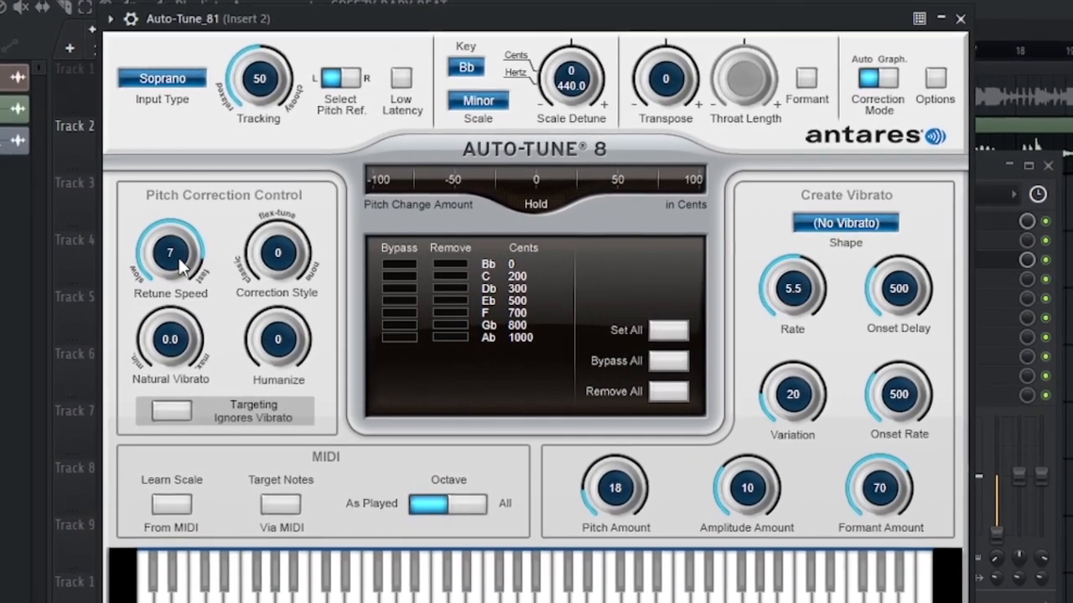
# Set the retune speed to 20 and listen to the tuned vocal without the beat
pyautogui.moveTo(186, 267); pyautogui.dragTo(193, 294)
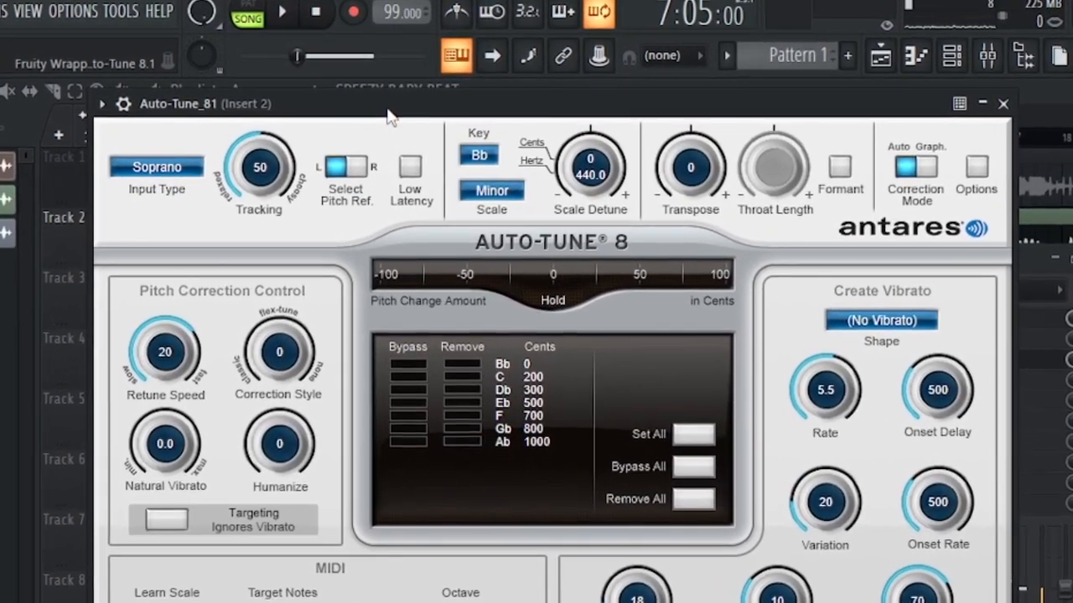
pyautogui.press('space')
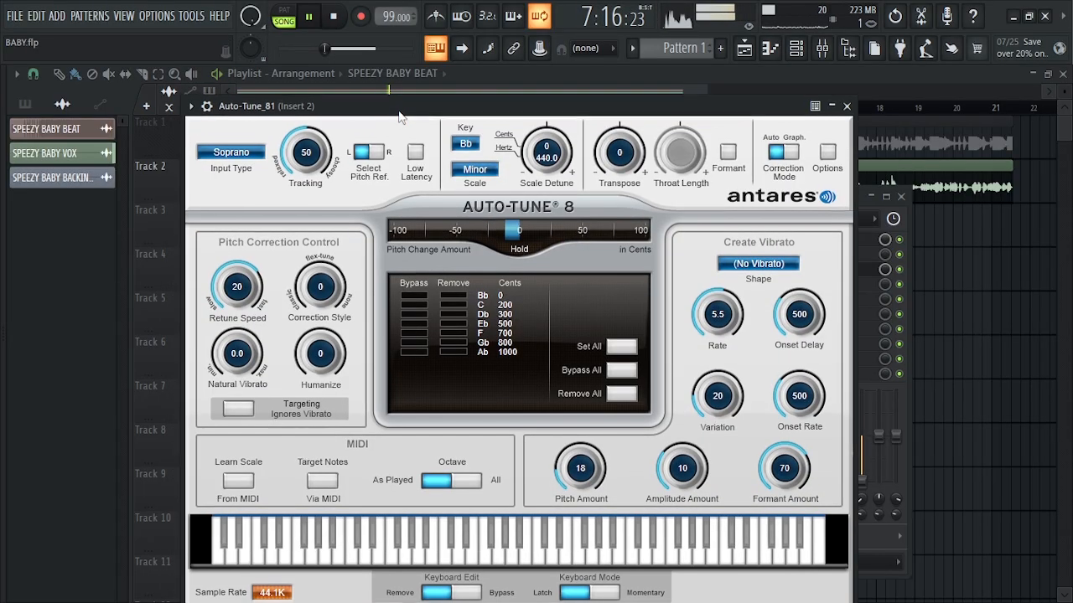
pyautogui.moveTo(399, 118)
pyautogui.mouseDown()
pyautogui.moveTo(409, 167)
pyautogui.moveTo(390, 119)
pyautogui.mouseUp()
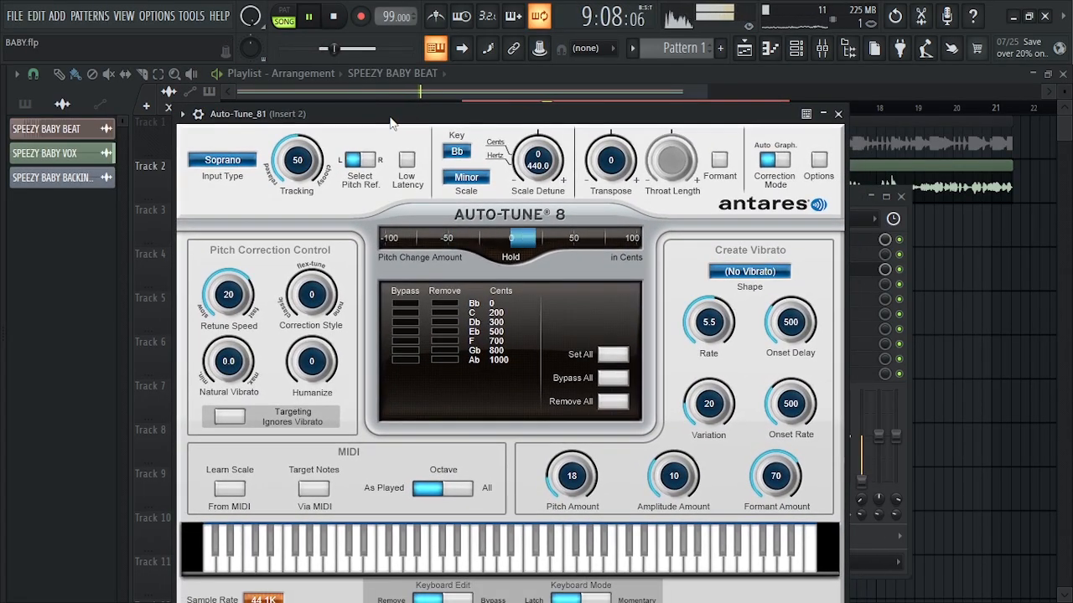
pyautogui.moveTo(423, 124); pyautogui.dragTo(425, 118)
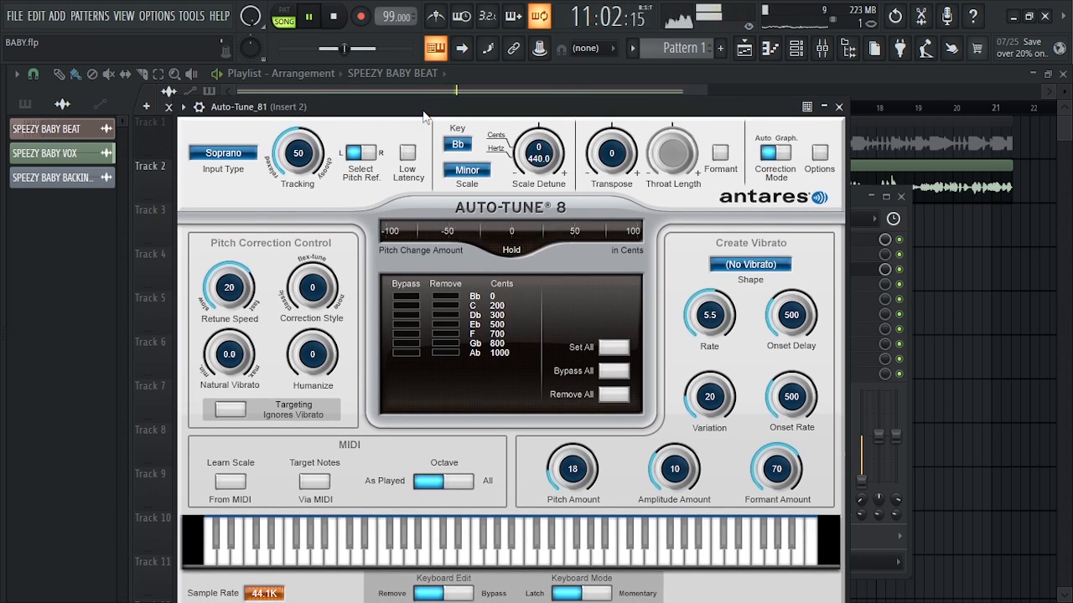
pyautogui.moveTo(424, 114); pyautogui.dragTo(429, 99)
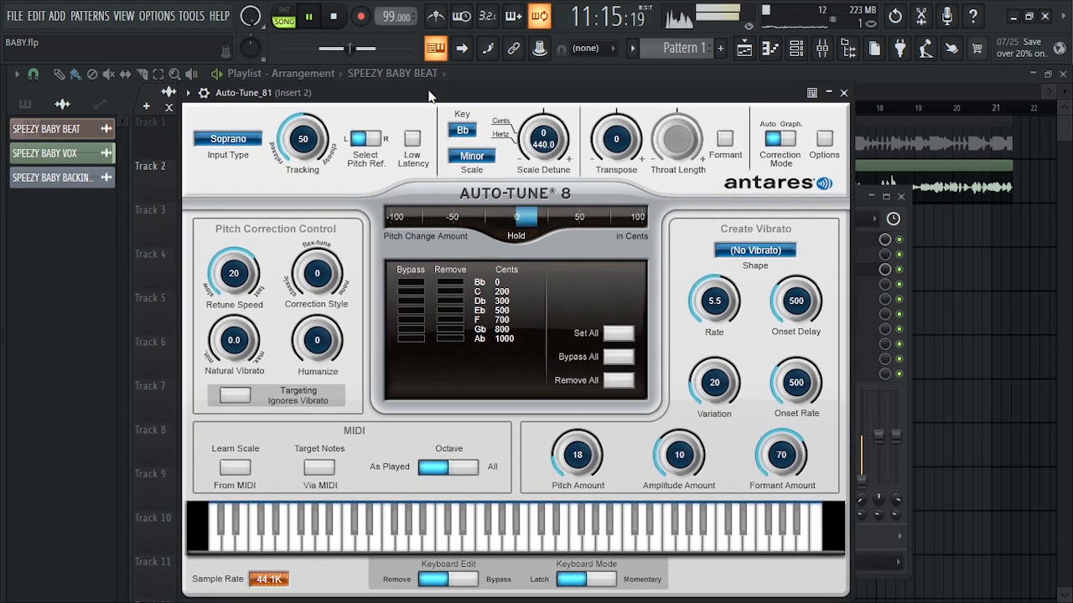
pyautogui.press('space')
# Play the vocal together with the beat, detach the Auto-Tune_81 window and set the retune speed to 5
pyautogui.click(822, 48)
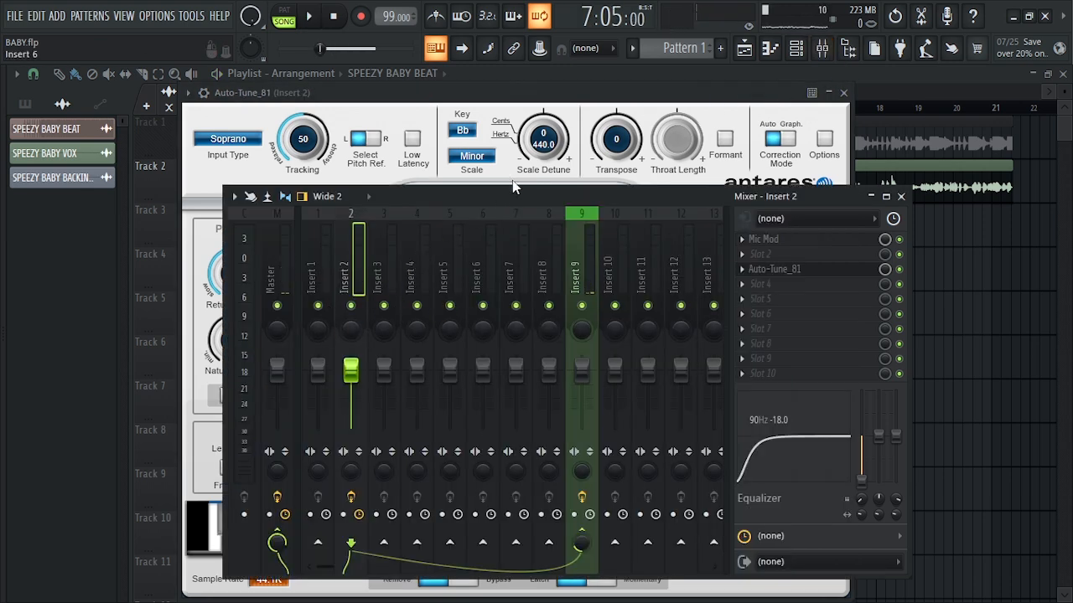
pyautogui.moveTo(489, 98); pyautogui.dragTo(450, 88)
pyautogui.press('space')
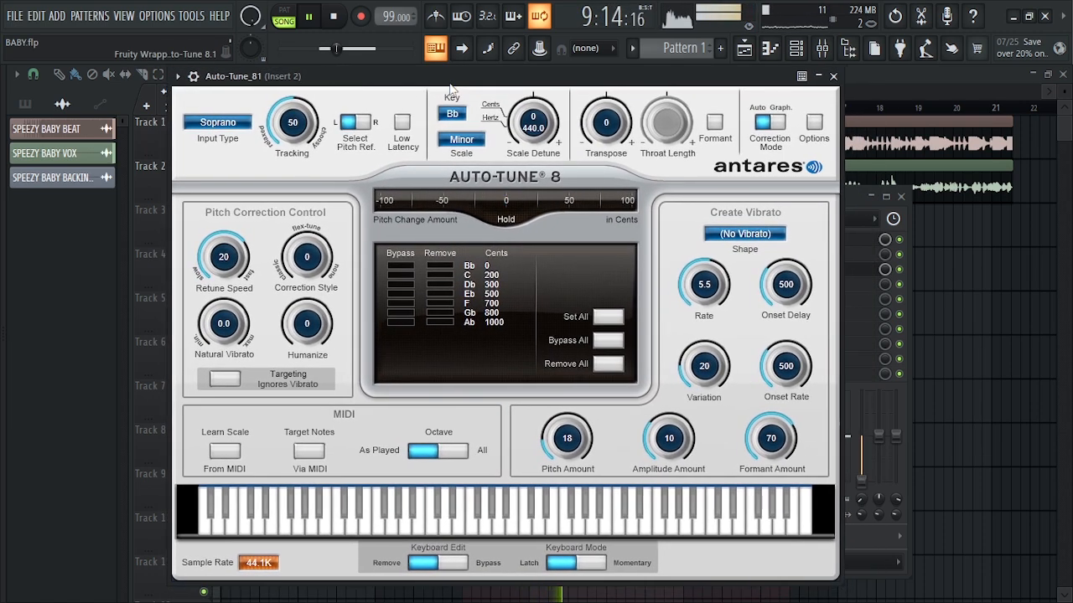
pyautogui.click(178, 76)
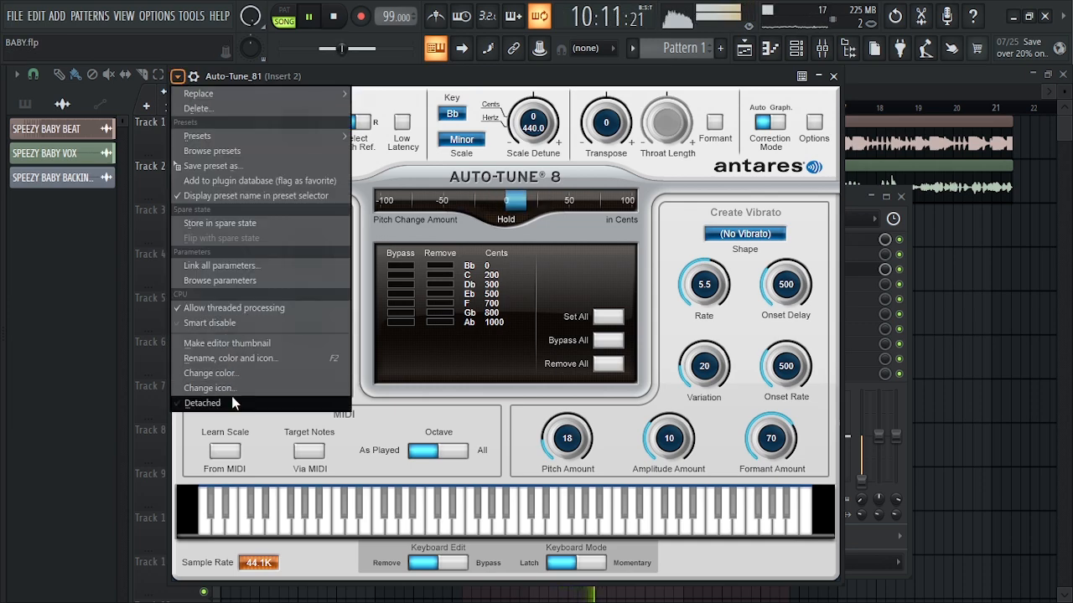
pyautogui.click(201, 403)
pyautogui.moveTo(476, 78); pyautogui.dragTo(491, 162)
pyautogui.press('space')
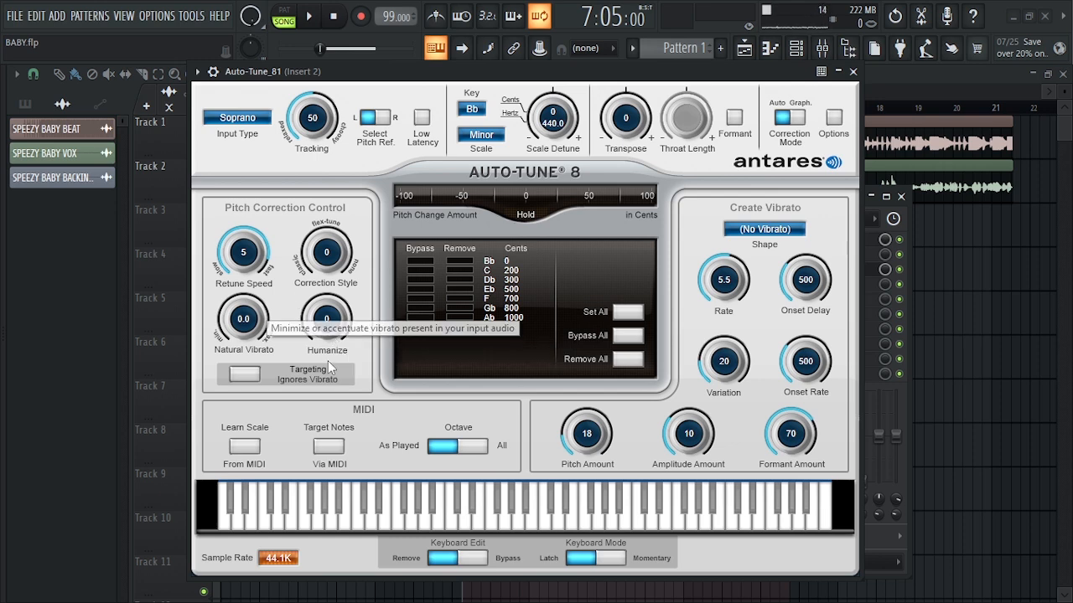
# Audition the vocal with Humanize at 30 and raise Humanize to 100
pyautogui.moveTo(329, 336); pyautogui.dragTo(328, 321)
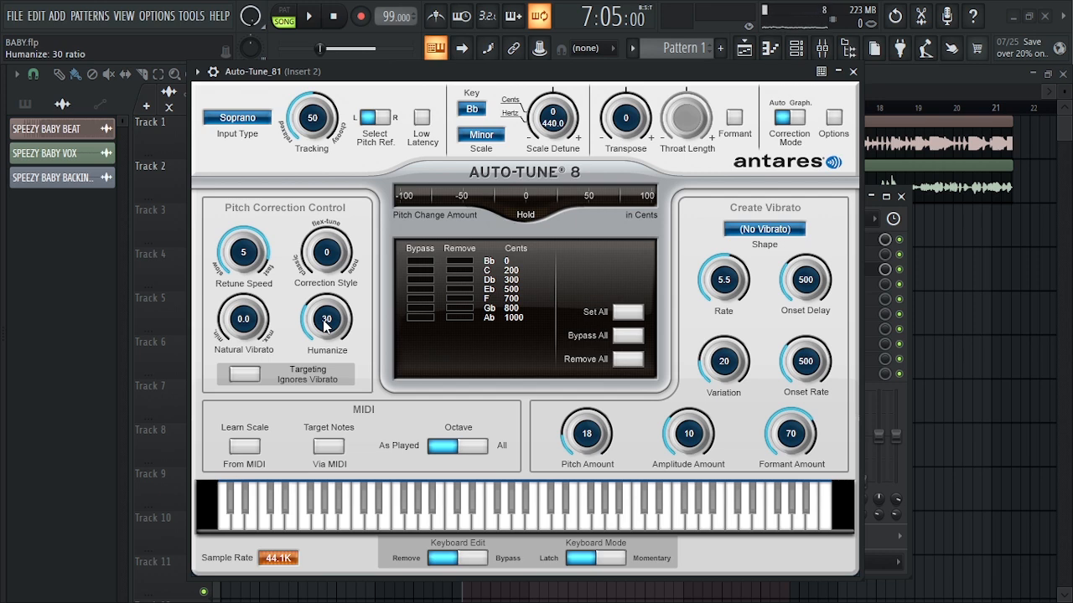
pyautogui.moveTo(392, 73); pyautogui.dragTo(392, 83)
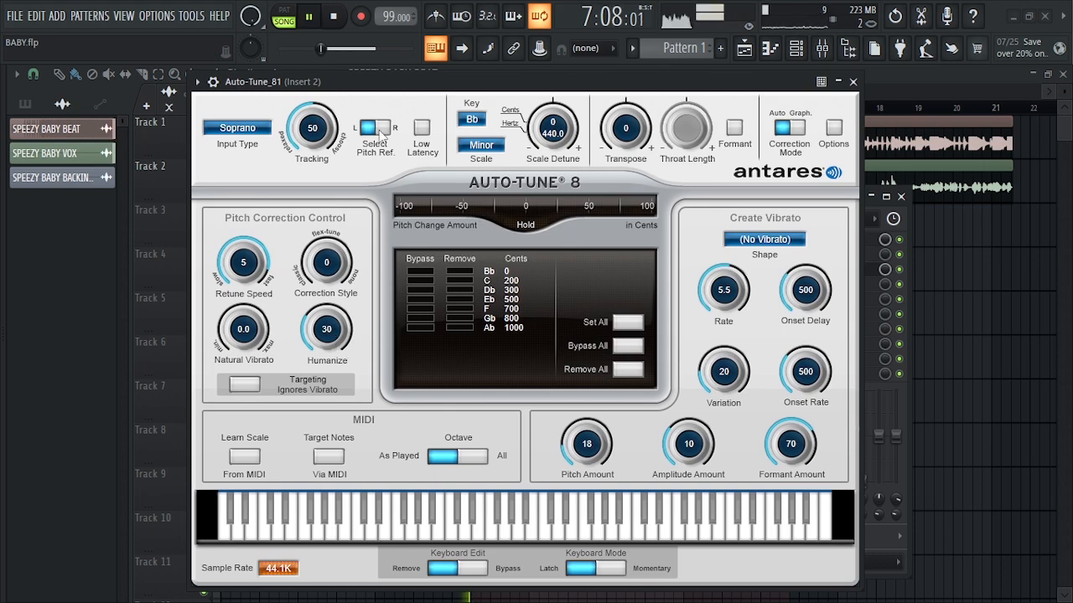
pyautogui.moveTo(326, 332); pyautogui.dragTo(321, 316)
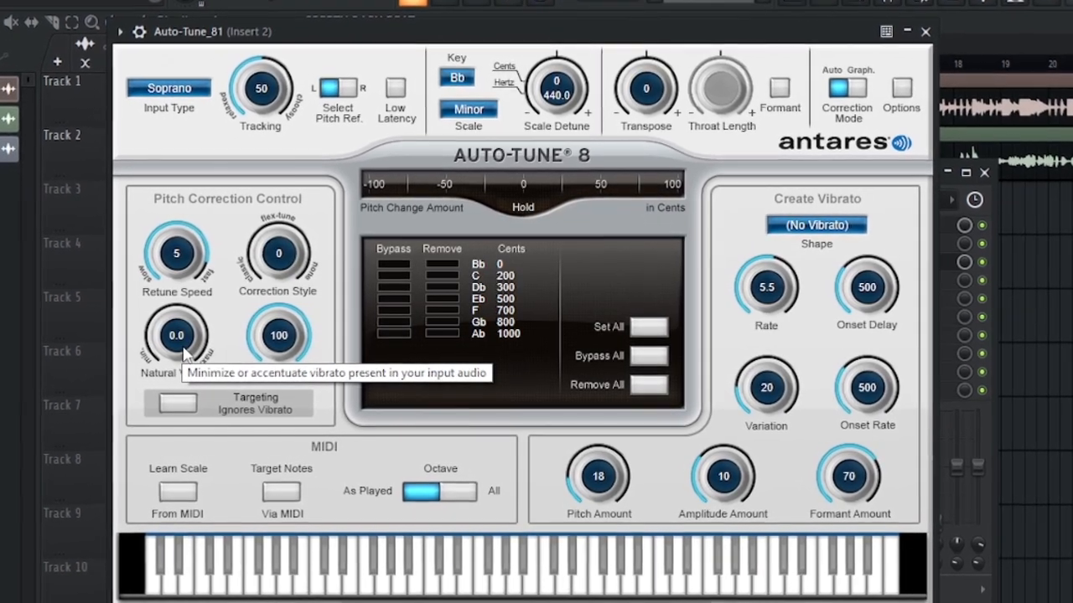
# Try Natural Vibrato at 11.9 while the vocal plays and settle it at 1.8
pyautogui.moveTo(191, 354); pyautogui.dragTo(138, 325)
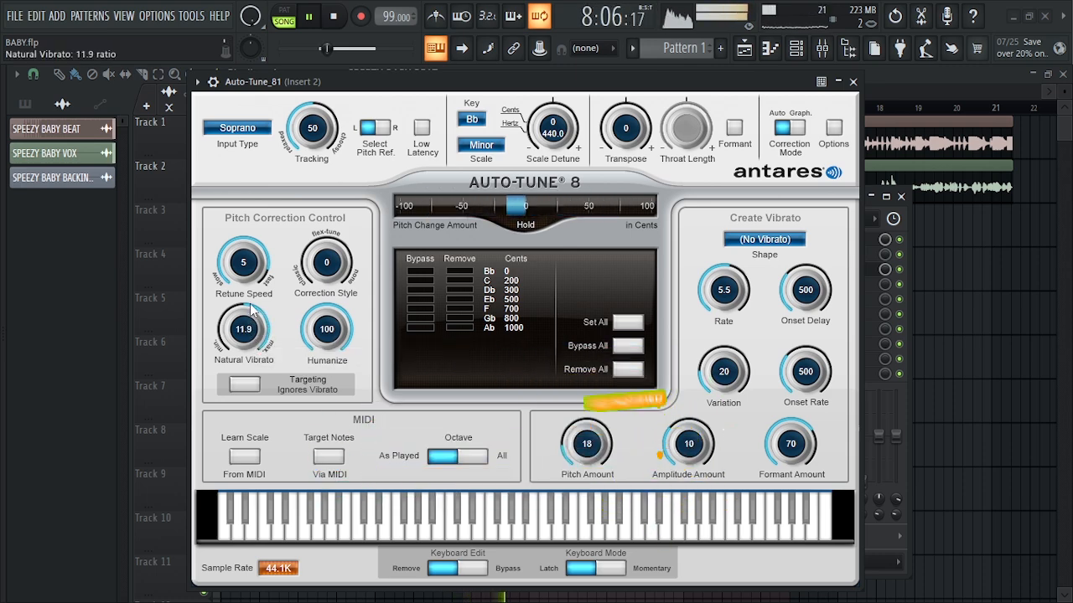
pyautogui.moveTo(250, 303); pyautogui.dragTo(270, 432)
pyautogui.moveTo(243, 321); pyautogui.dragTo(251, 382)
pyautogui.moveTo(239, 331)
pyautogui.mouseDown()
pyautogui.moveTo(230, 292)
pyautogui.moveTo(231, 334)
pyautogui.mouseUp()
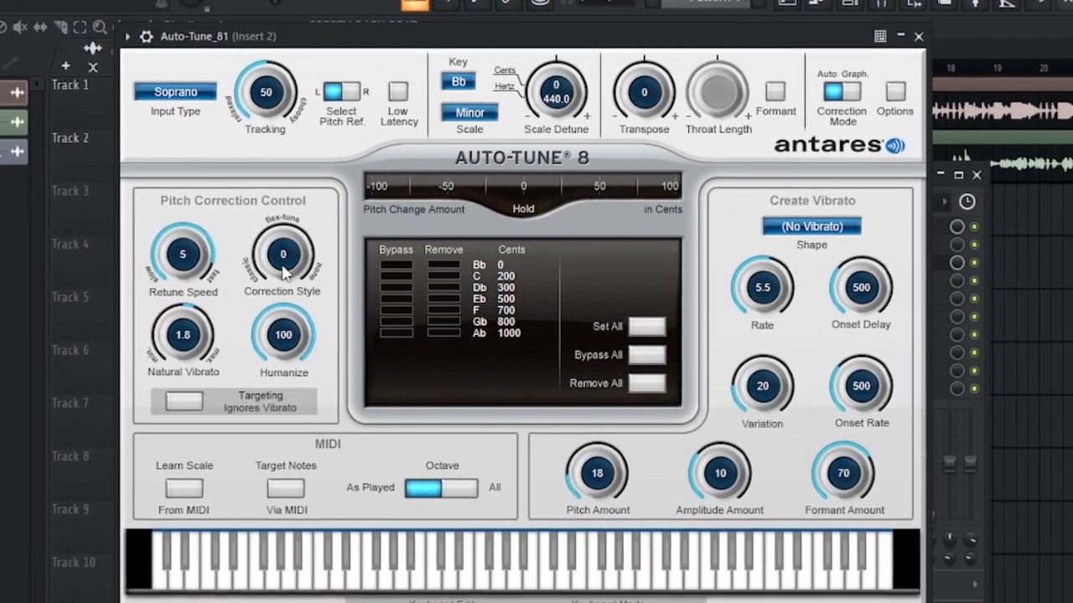
# Try Correction Style at 100 and 82, settle it at 3, and turn on Formant correction
pyautogui.moveTo(281, 270); pyautogui.dragTo(209, 21)
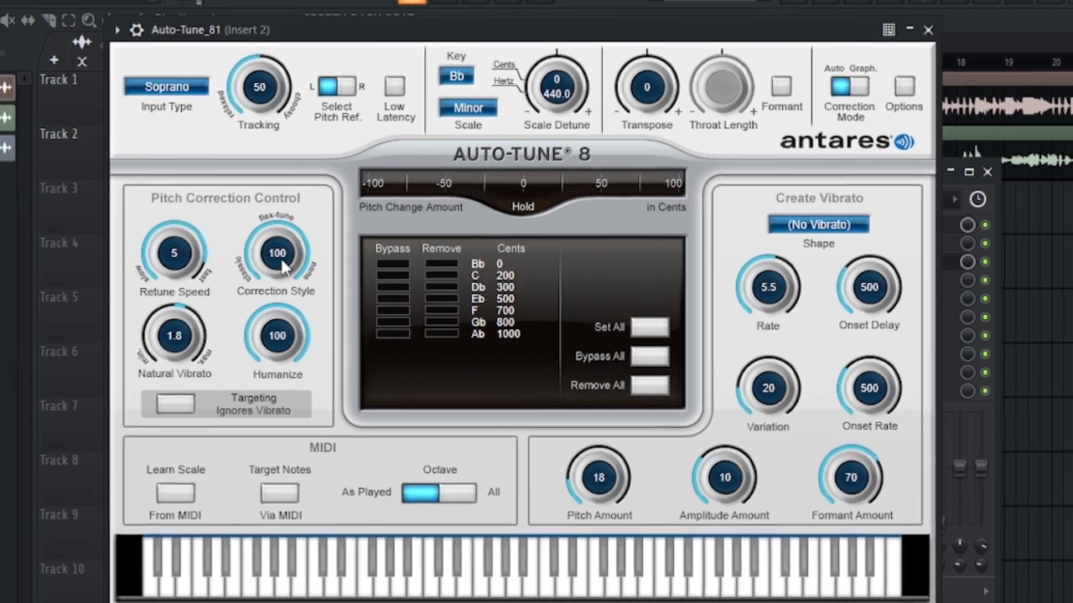
pyautogui.moveTo(275, 258); pyautogui.dragTo(222, 166)
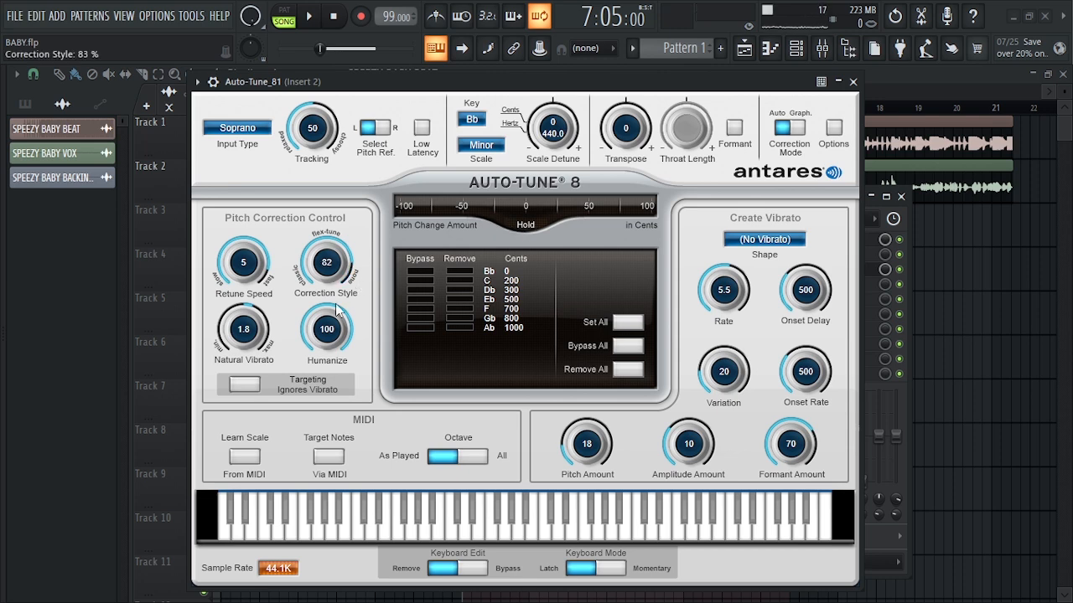
pyautogui.moveTo(323, 272); pyautogui.dragTo(325, 285)
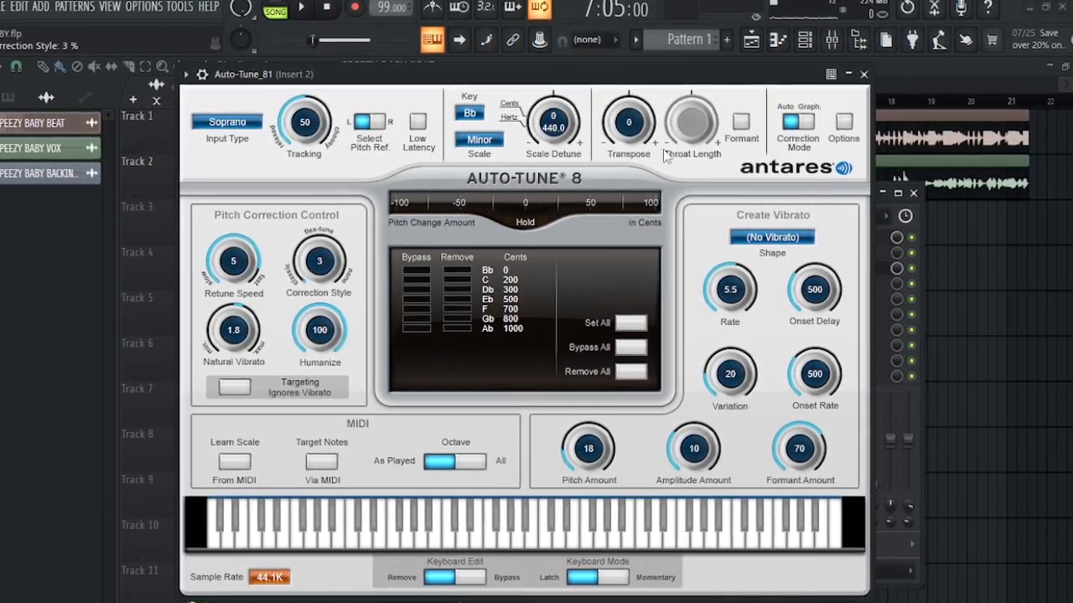
pyautogui.click(740, 122)
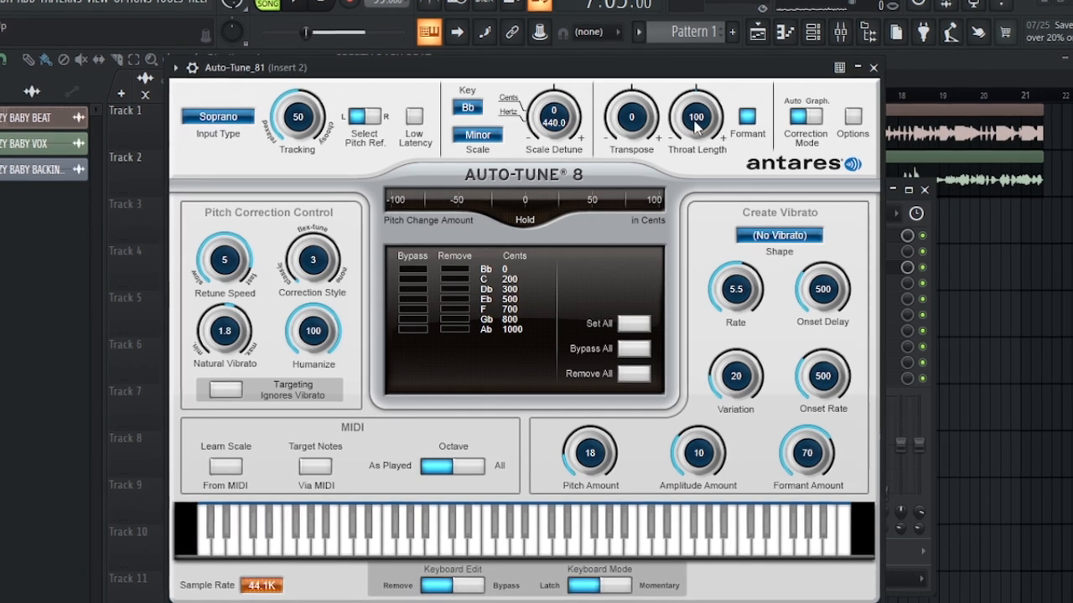
# Stop playback and set Throat Length to 101 in Auto-Tune_81
pyautogui.press('space')
pyautogui.moveTo(701, 122); pyautogui.dragTo(707, 87)
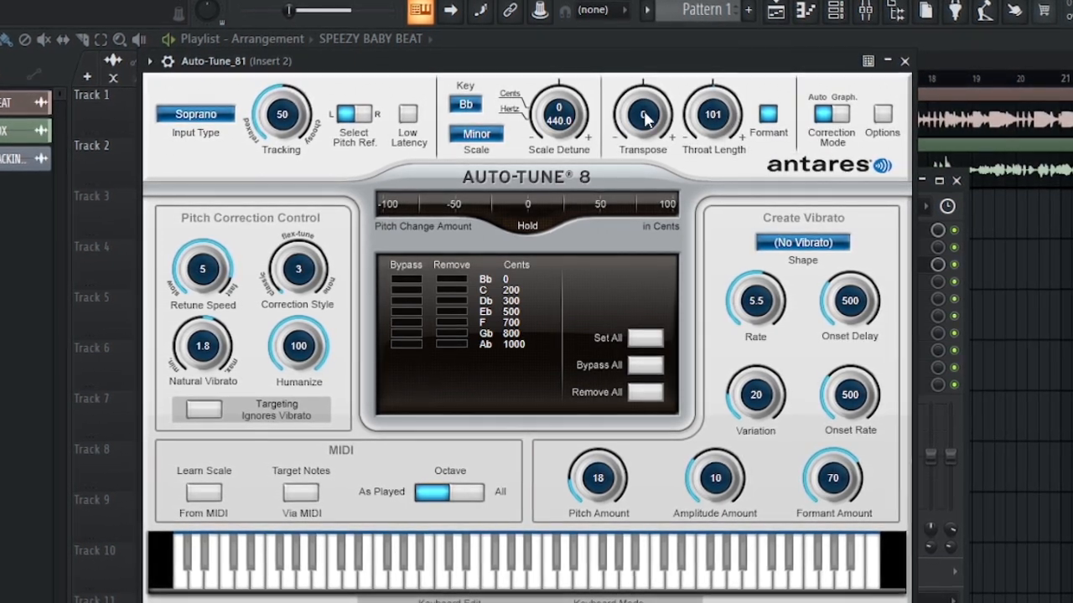
# Try Transpose at -12, return it to 0, and try Scale Detune at 10 cents
pyautogui.moveTo(652, 117); pyautogui.dragTo(656, 126)
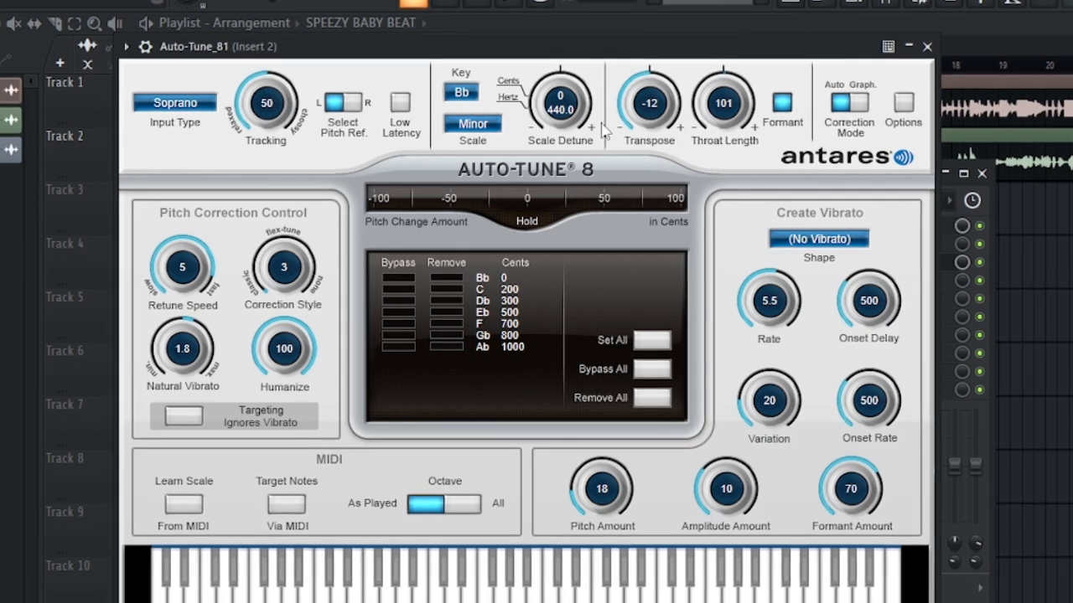
pyautogui.keyDown('ctrl'); pyautogui.click(657, 110); pyautogui.keyUp('ctrl')
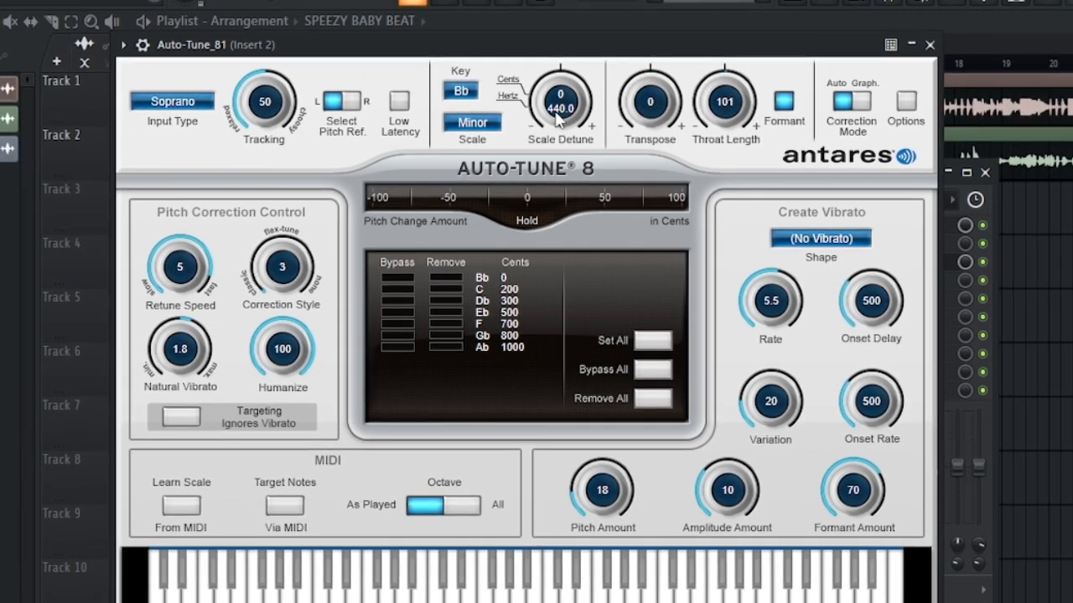
pyautogui.moveTo(561, 117); pyautogui.dragTo(496, 57)
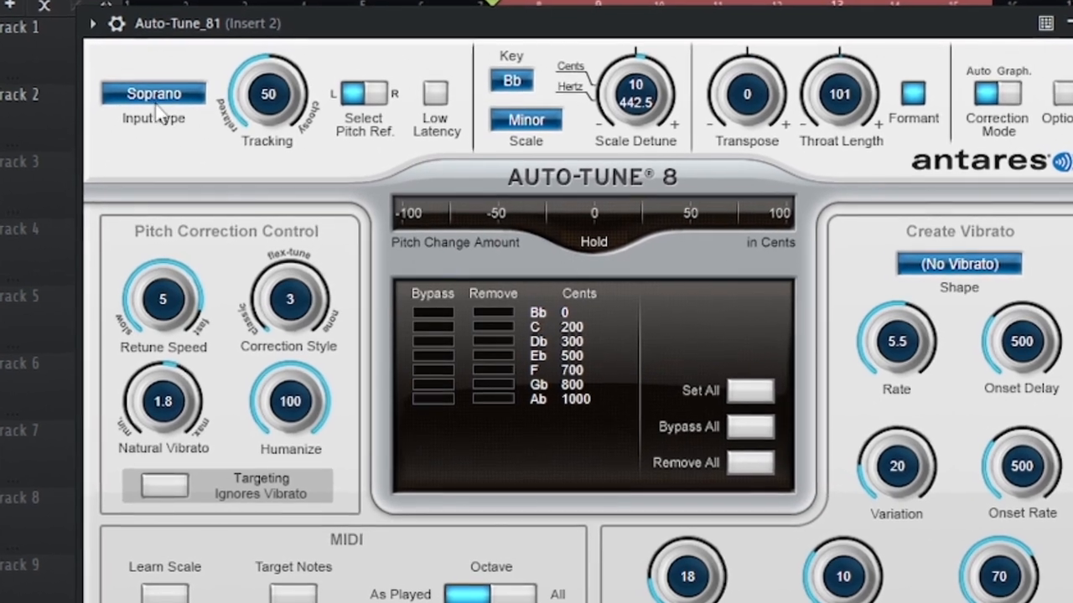
# Set the Auto-Tune_81 input type to Low Male and turn on Low Latency
pyautogui.click(155, 95)
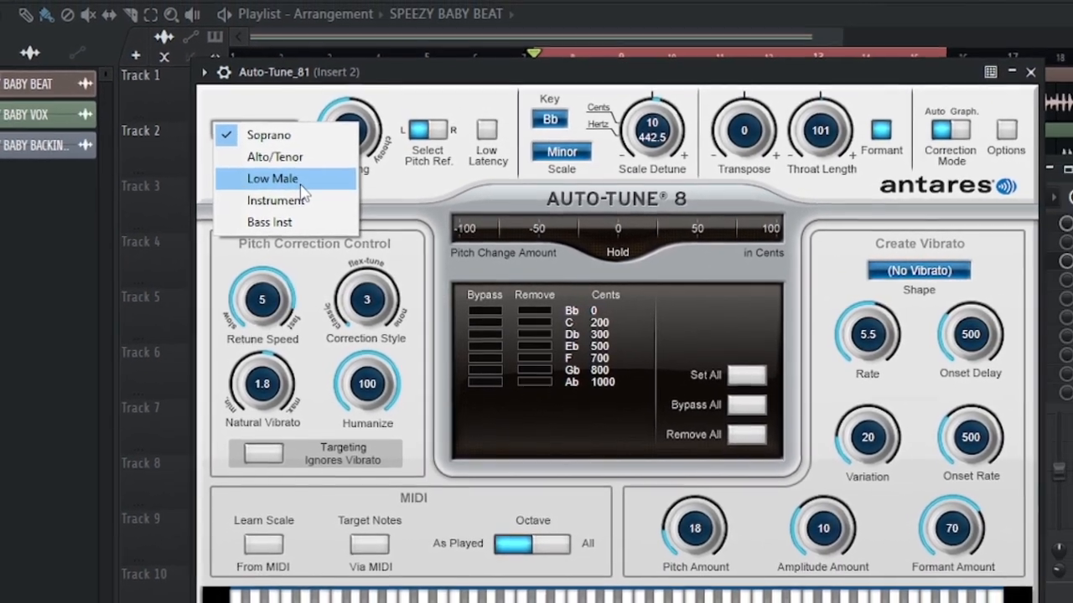
pyautogui.click(281, 172)
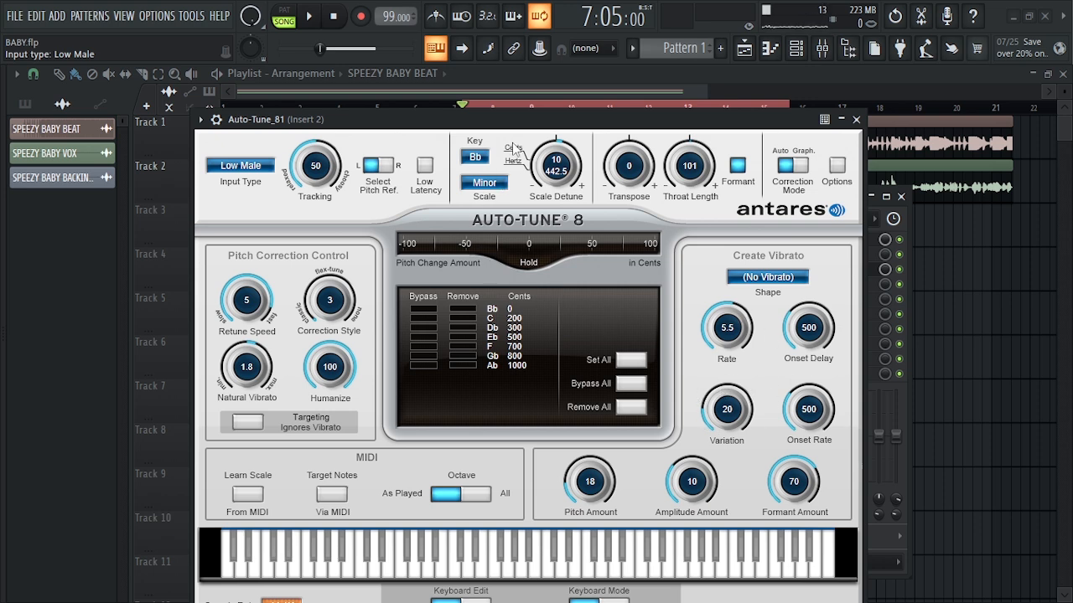
pyautogui.moveTo(511, 122); pyautogui.dragTo(532, 87)
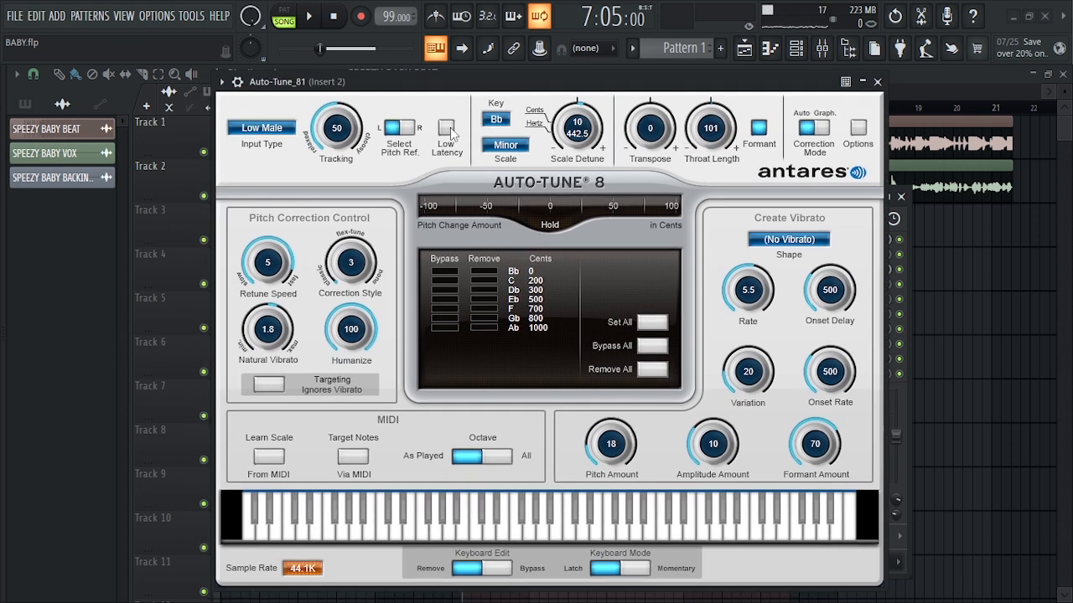
pyautogui.click(447, 129)
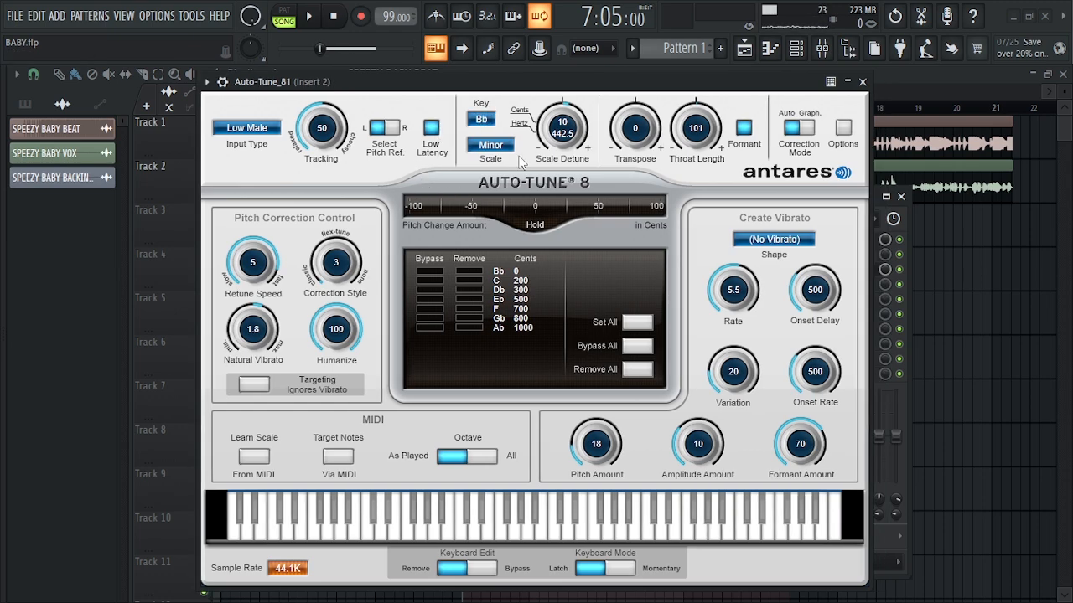
pyautogui.moveTo(490, 86); pyautogui.dragTo(514, 83)
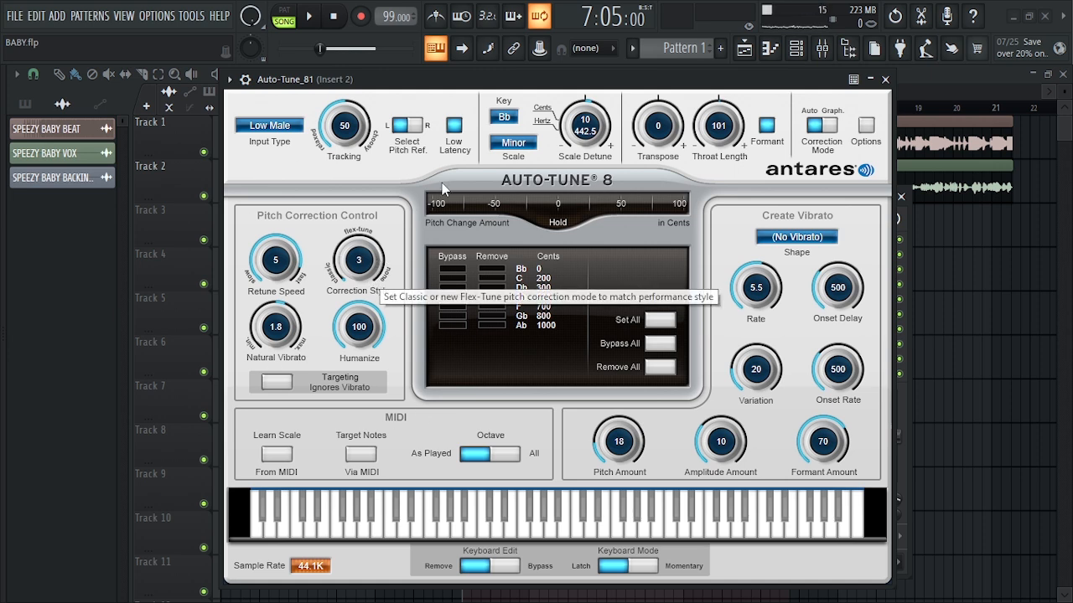
# While the song plays, set Humanize to 62, Retune Speed to 4, Correction Style to 0 and Scale Detune to 0 cents
pyautogui.press('space')
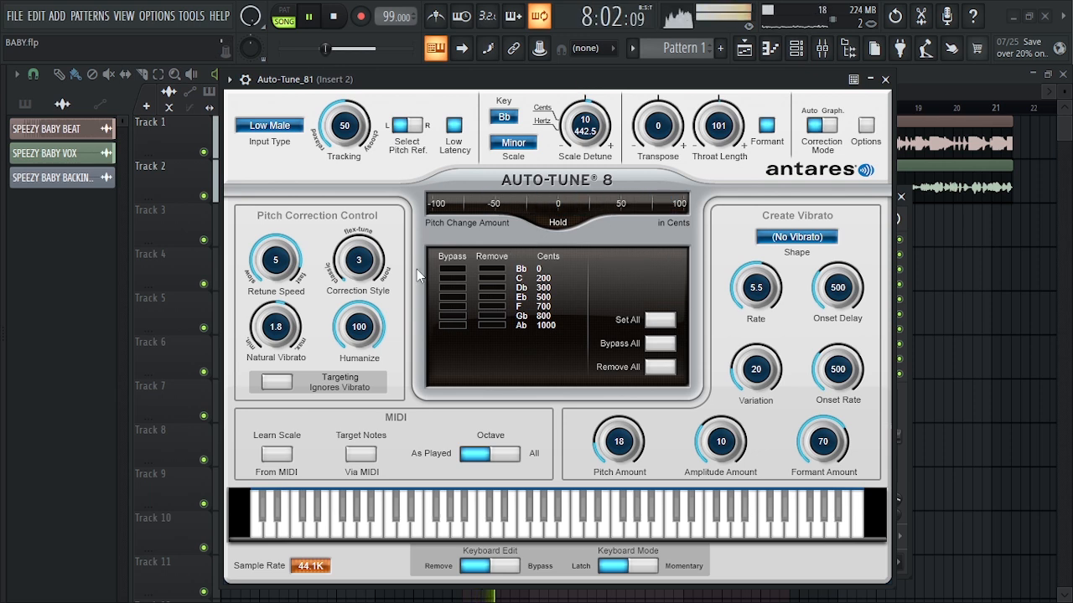
pyautogui.scroll(-2, 360, 331)
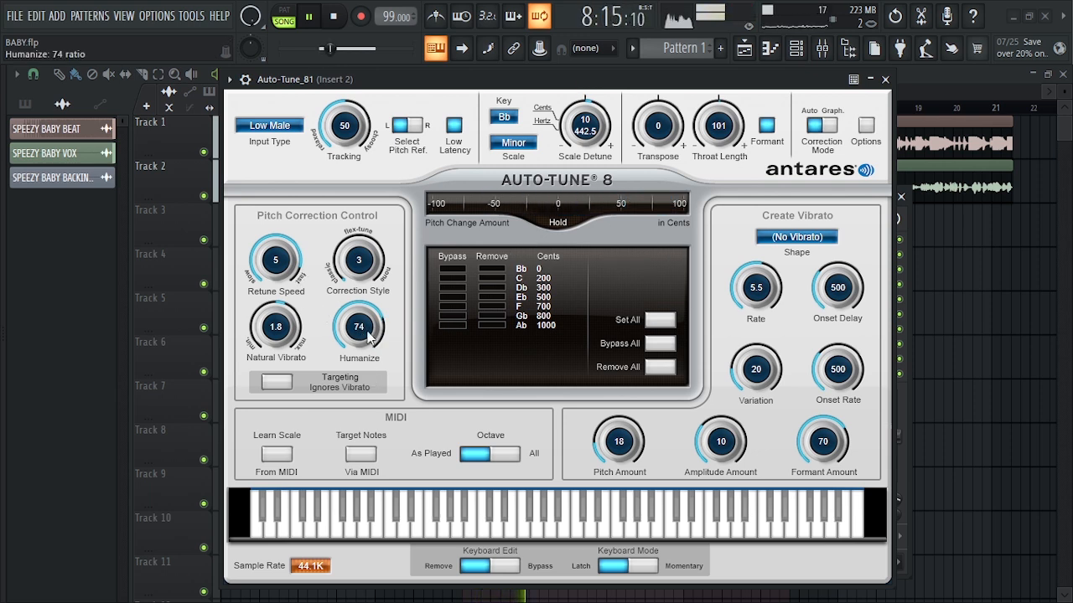
pyautogui.scroll(-3, 368, 333)
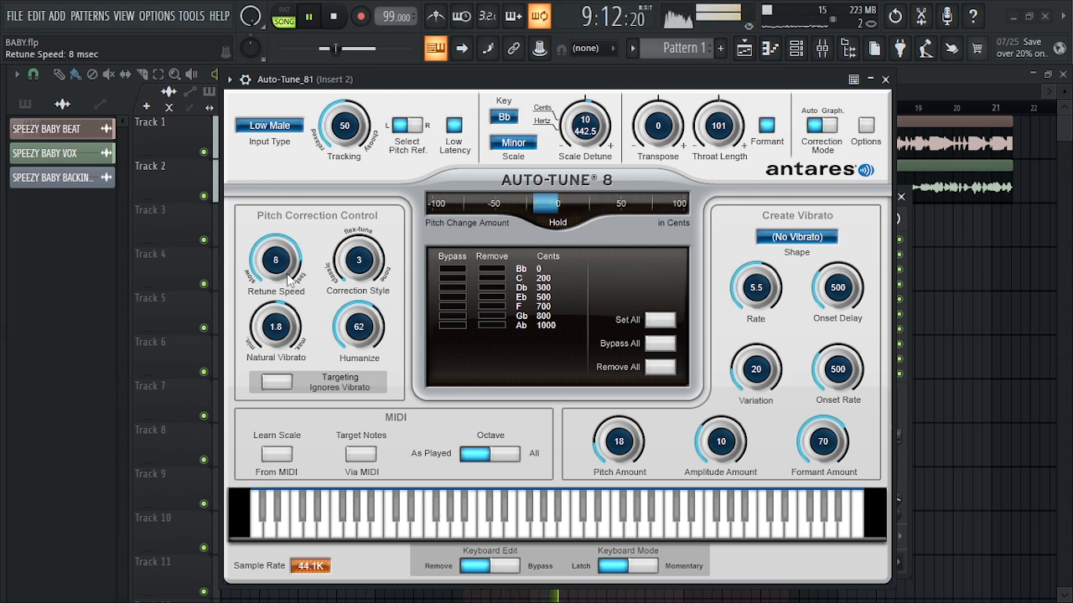
pyautogui.scroll(-1, 289, 279)
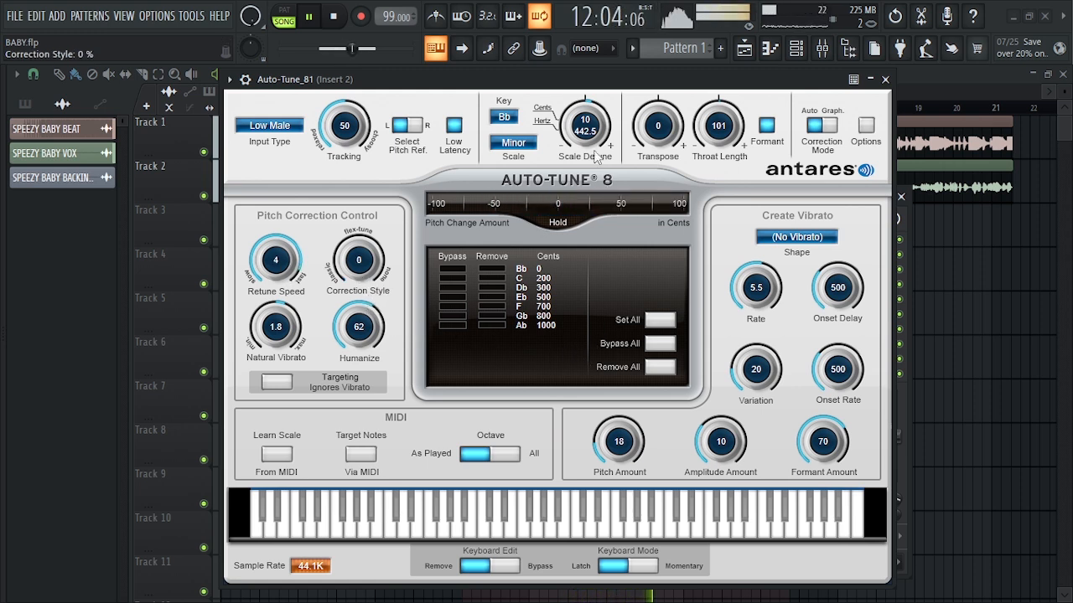
pyautogui.scroll(-5, 586, 136)
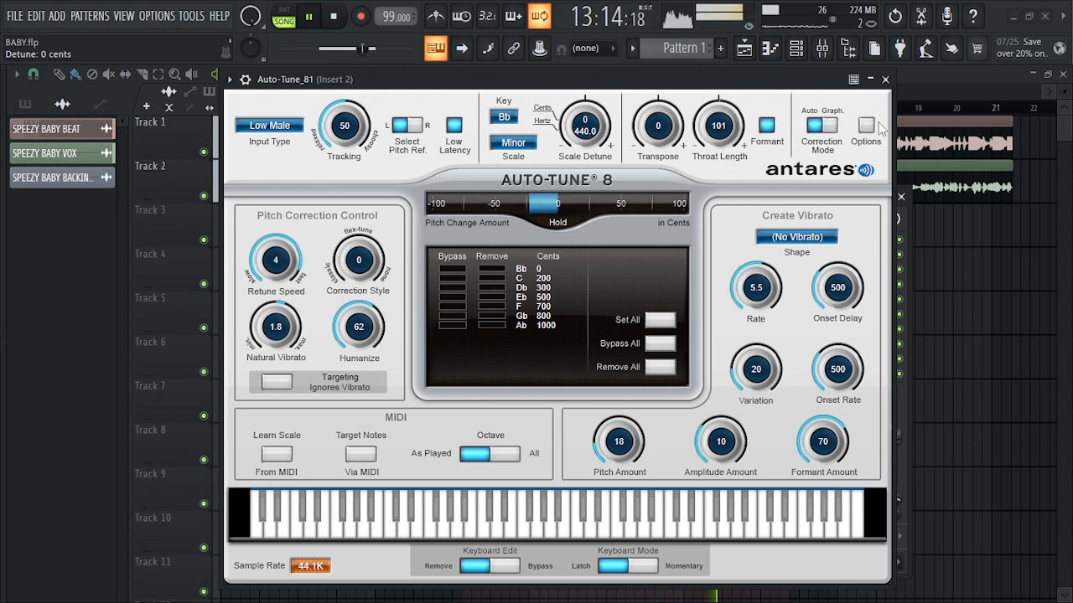
# Close and disable Auto-Tune_81, stop playback, and load Auto-Tune Artist into effect slot 5 of Insert 2
pyautogui.click(885, 80)
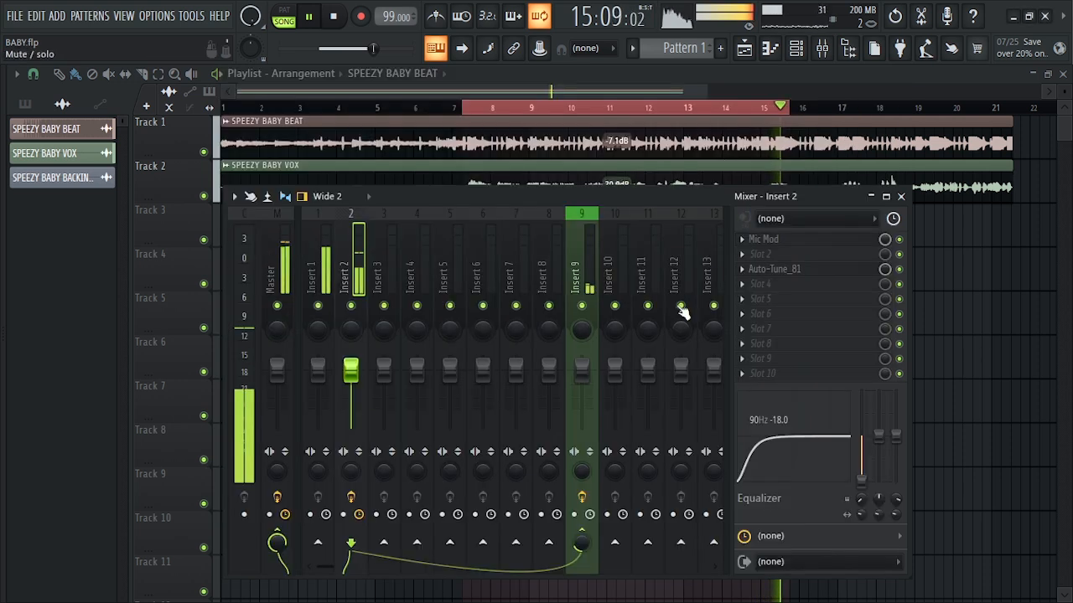
pyautogui.press('space')
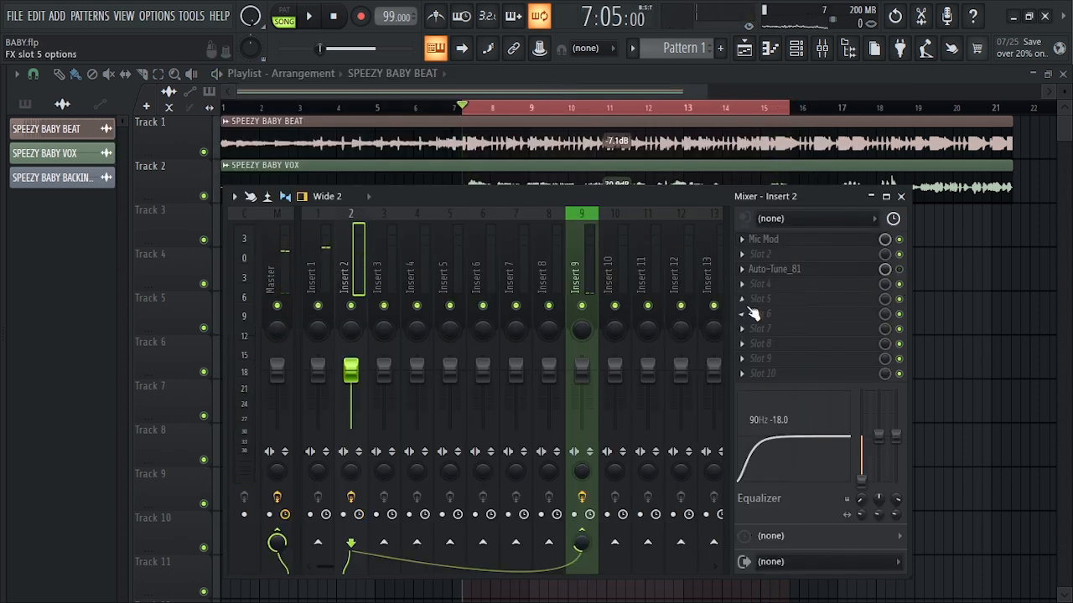
pyautogui.click(743, 300)
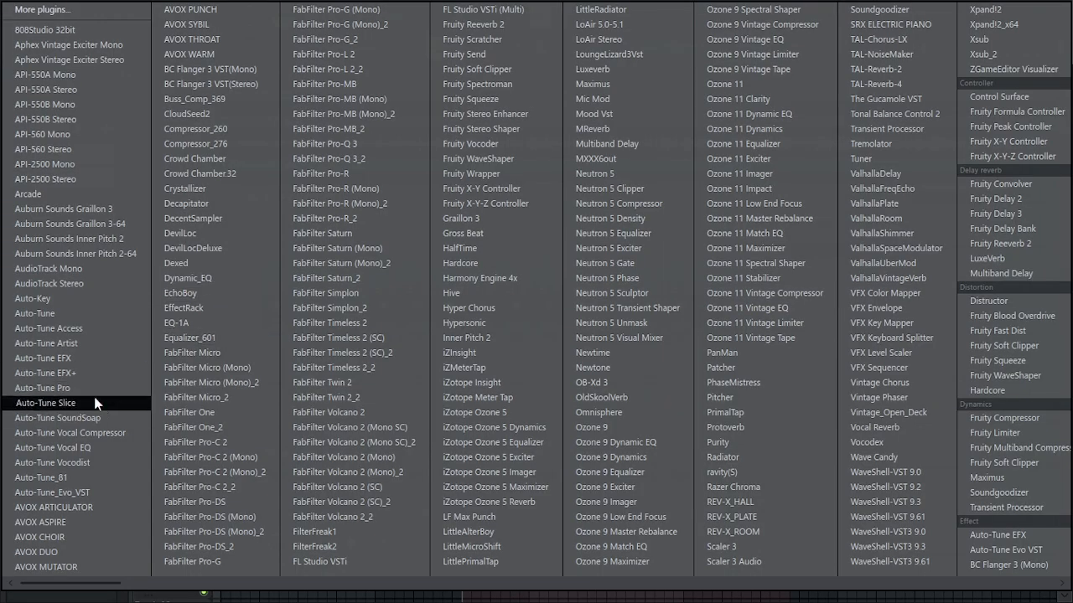
pyautogui.click(74, 344)
# Detach the Auto-Tune Artist window and move it so all its controls are in view
pyautogui.moveTo(511, 73); pyautogui.dragTo(496, 106)
pyautogui.click(149, 110)
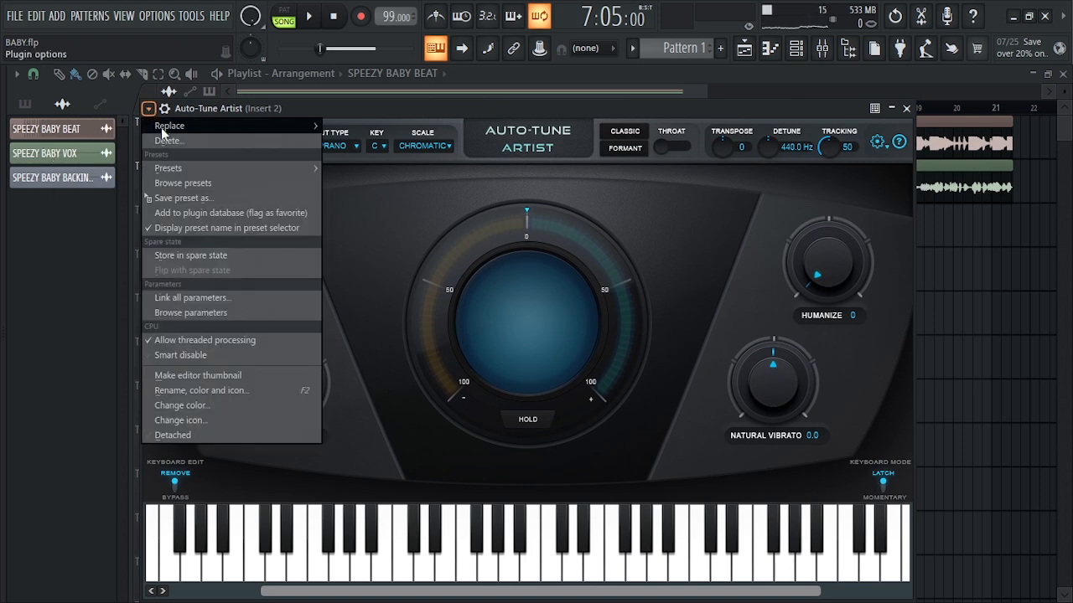
pyautogui.click(228, 432)
pyautogui.moveTo(474, 114); pyautogui.dragTo(466, 76)
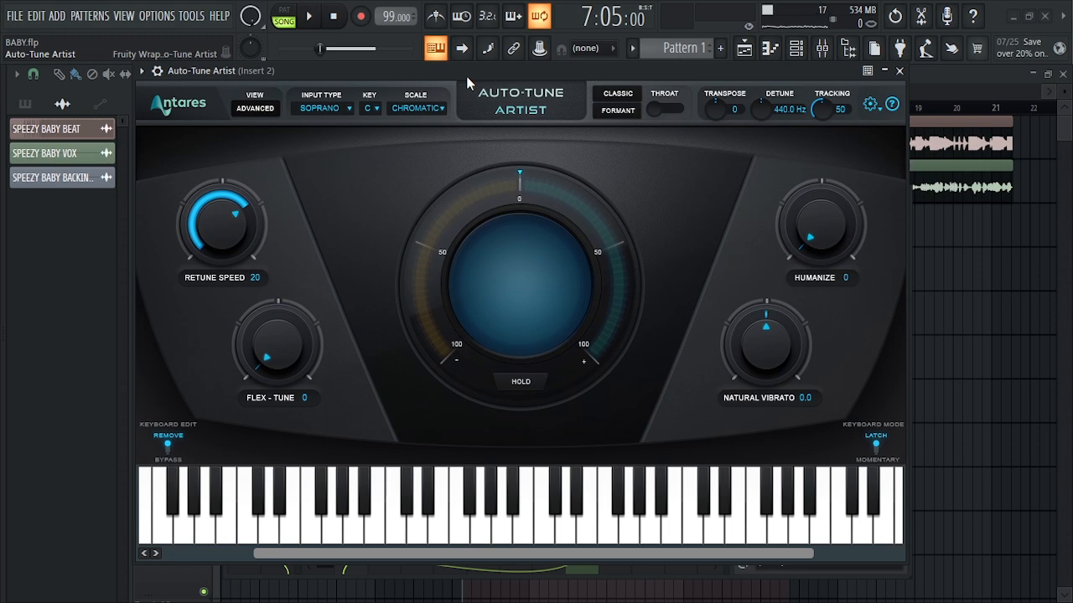
pyautogui.moveTo(466, 76); pyautogui.dragTo(475, 86)
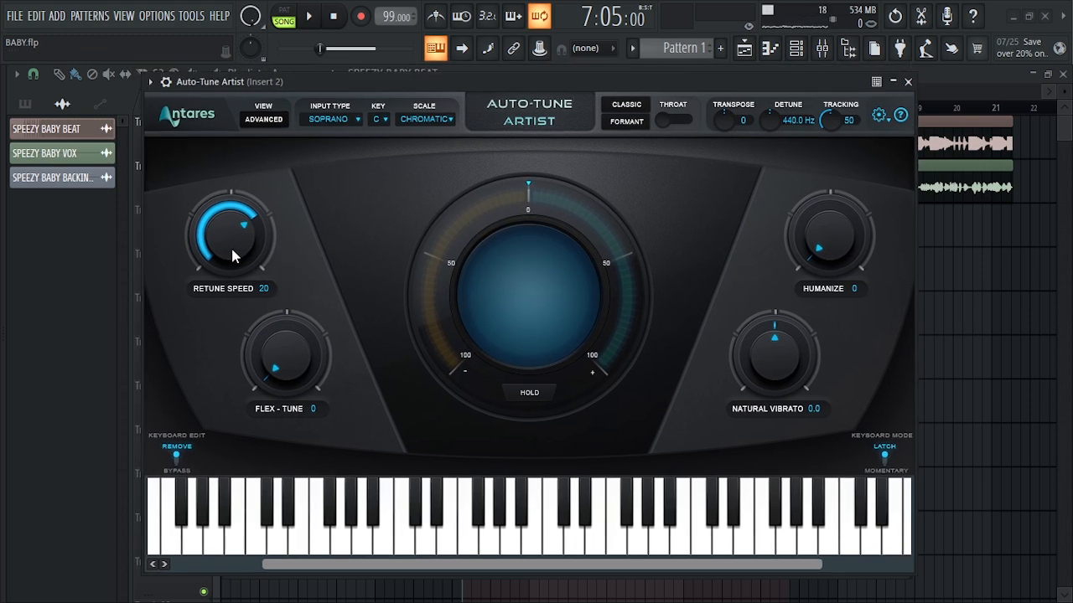
# Set the Auto-Tune Artist scale to Minor and the key to Bb
pyautogui.click(424, 120)
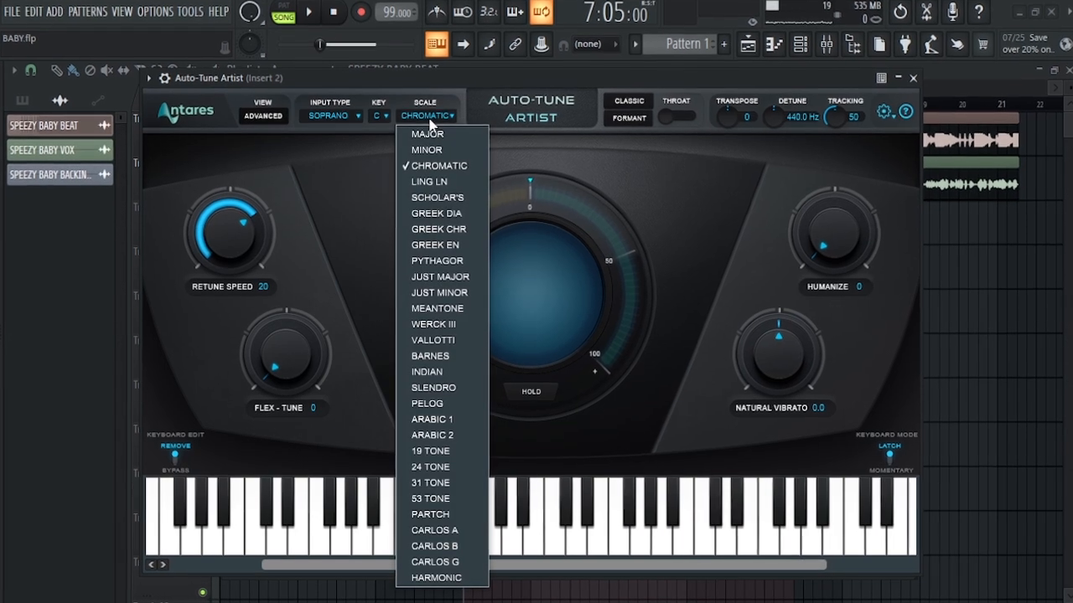
pyautogui.click(427, 146)
pyautogui.click(379, 111)
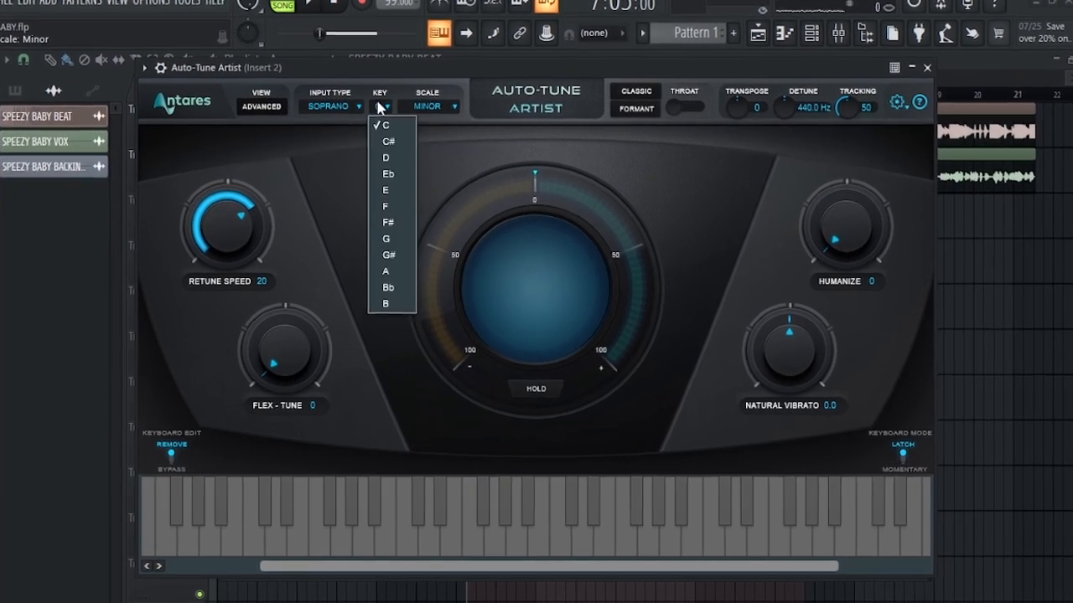
pyautogui.click(389, 285)
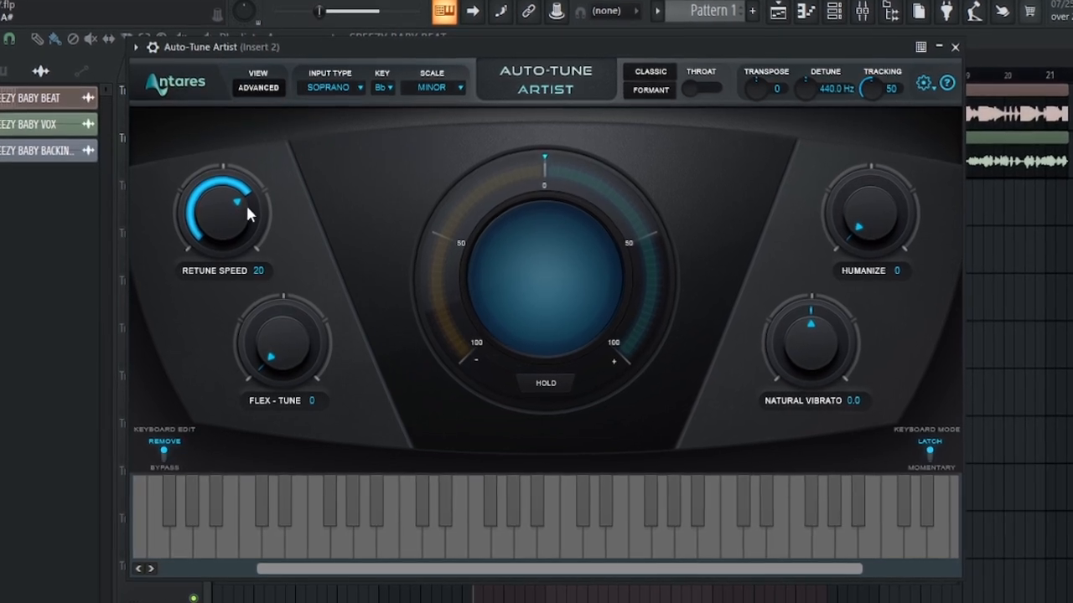
# Set Retune Speed to 0 and Humanize to 16, keeping Flex-Tune at 0
pyautogui.moveTo(223, 185); pyautogui.dragTo(216, 115)
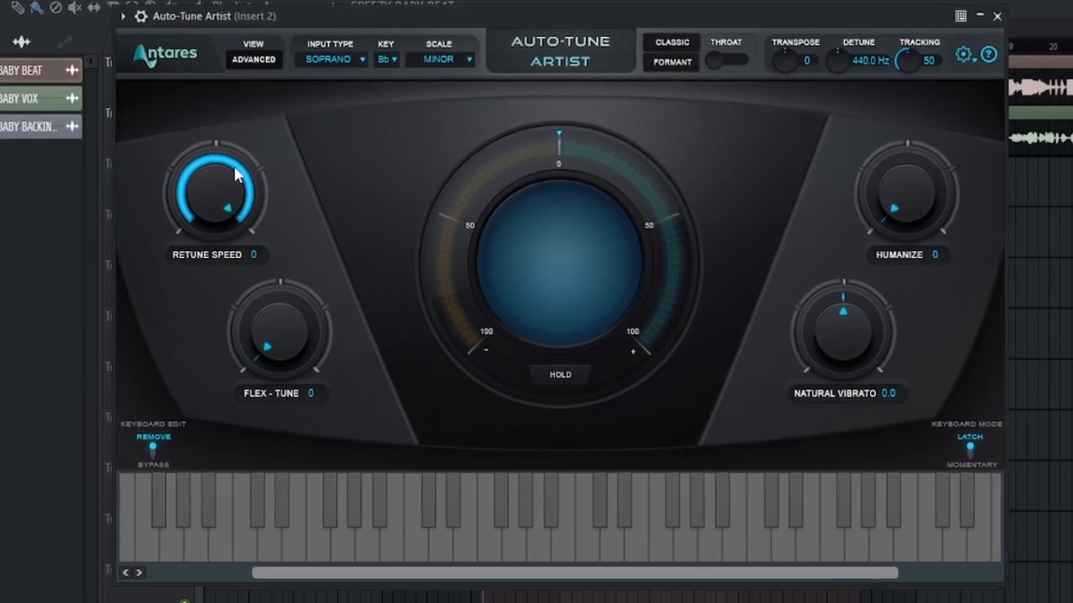
pyautogui.moveTo(282, 341); pyautogui.dragTo(320, 390)
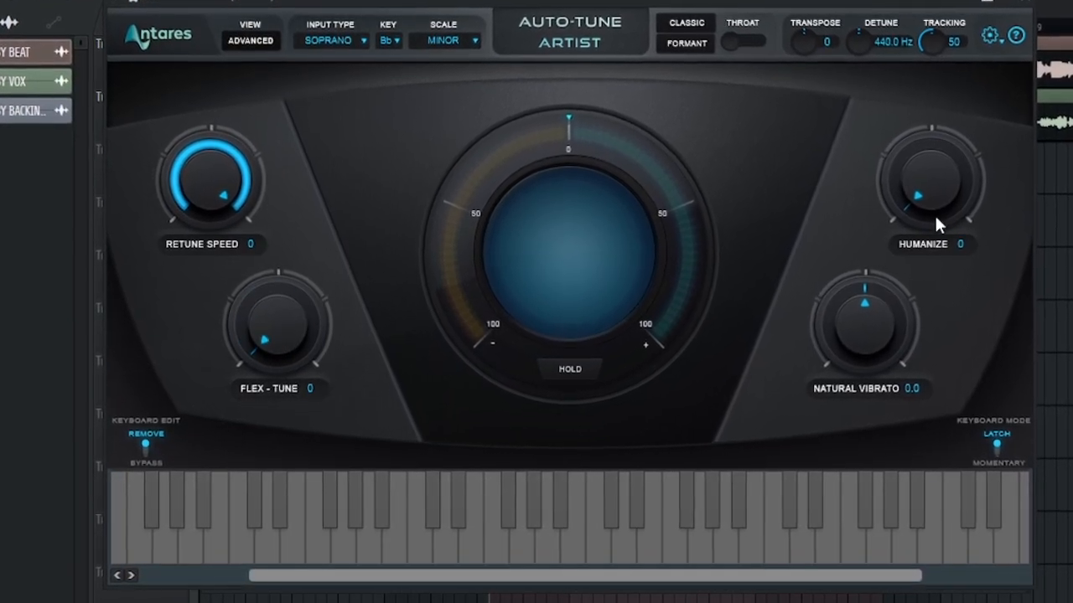
pyautogui.moveTo(921, 191)
pyautogui.mouseDown()
pyautogui.moveTo(916, 152)
pyautogui.moveTo(920, 204)
pyautogui.mouseUp()
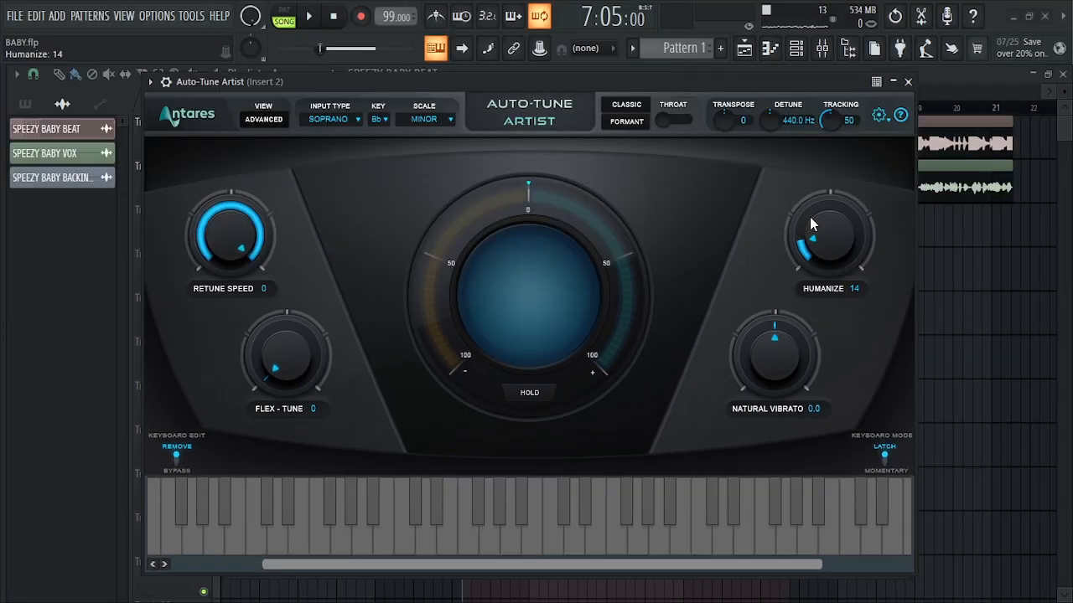
pyautogui.moveTo(810, 217); pyautogui.dragTo(804, 221)
# Set the input type to Low Male and, with the vocal playing, set Retune Speed to 3
pyautogui.click(328, 119)
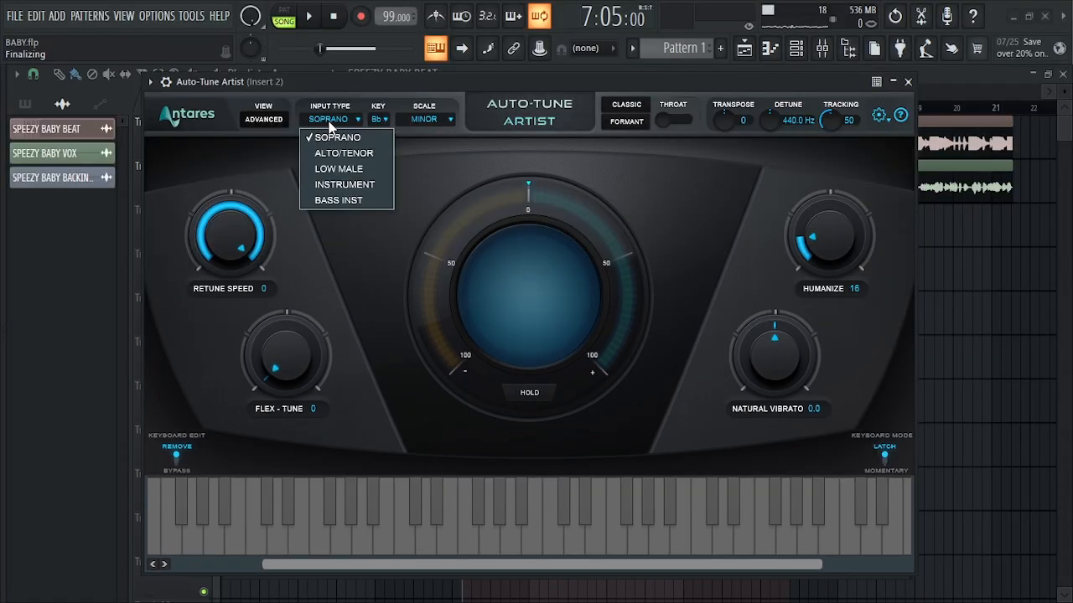
pyautogui.click(338, 167)
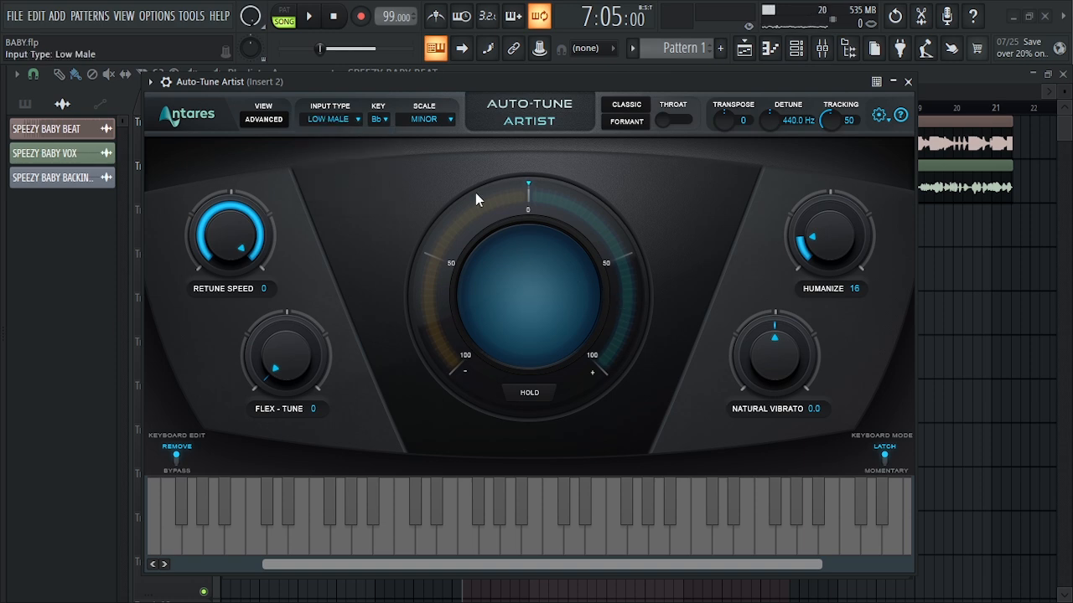
pyautogui.moveTo(466, 83); pyautogui.dragTo(474, 114)
pyautogui.press('space')
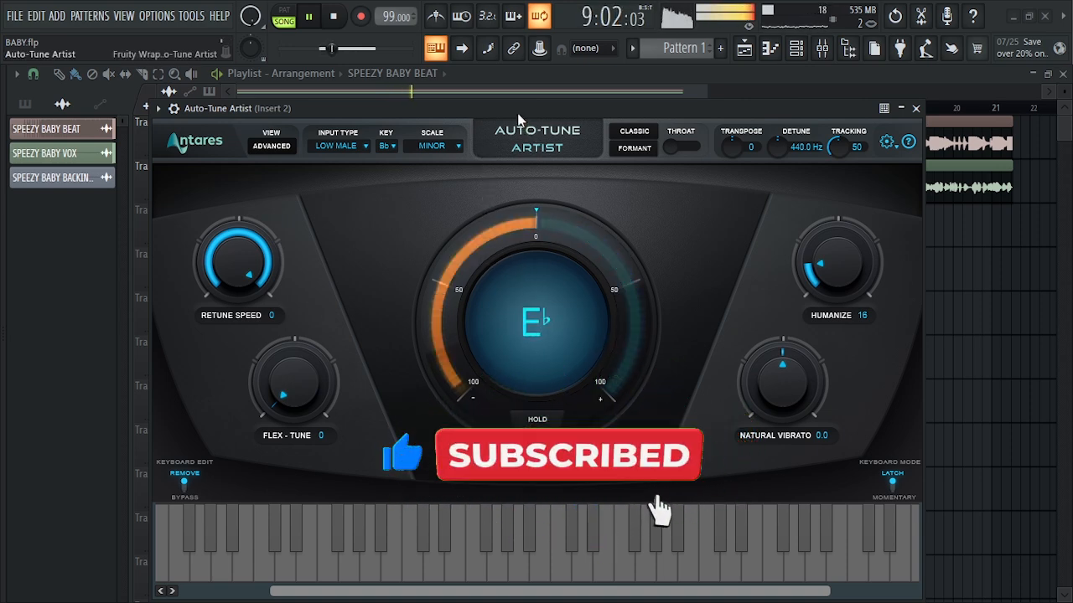
pyautogui.moveTo(517, 114); pyautogui.dragTo(507, 88)
pyautogui.moveTo(234, 246); pyautogui.dragTo(235, 266)
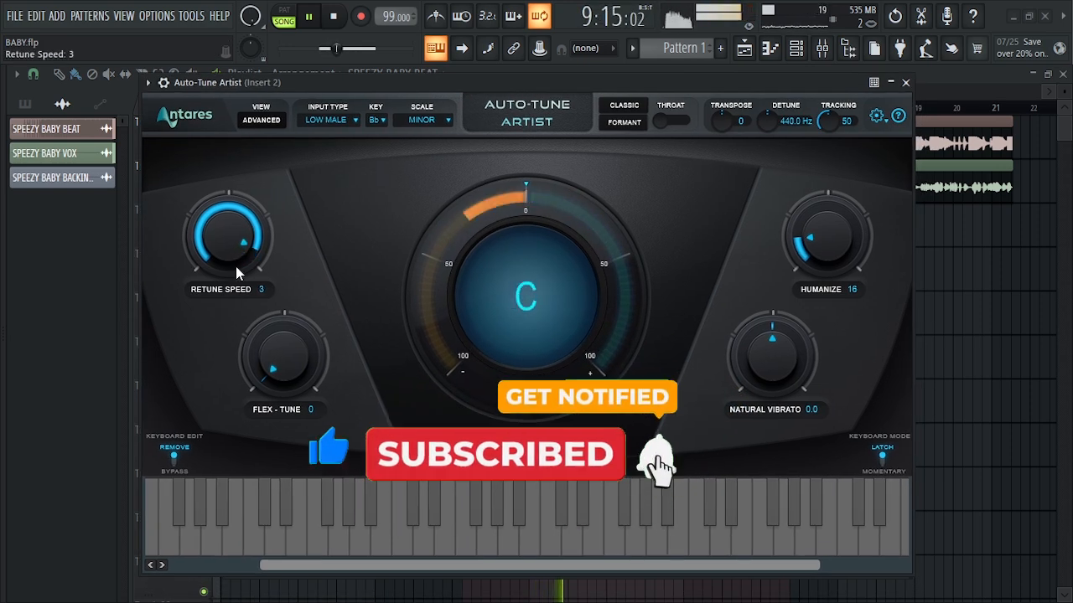
# Try Eb as the Auto-Tune Artist key during playback and switch back to Bb
pyautogui.click(376, 120)
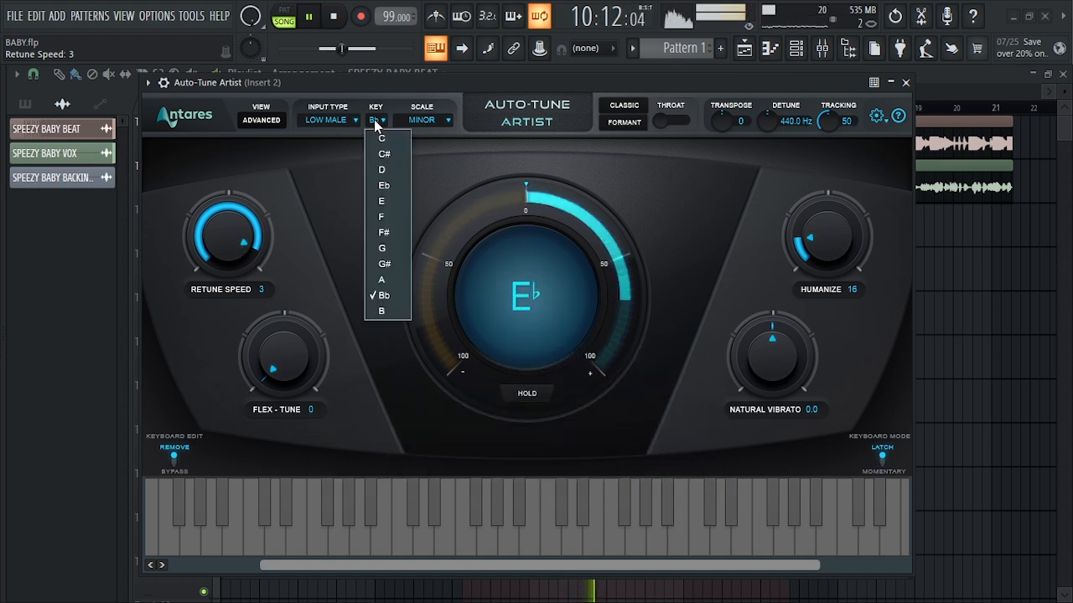
pyautogui.click(384, 186)
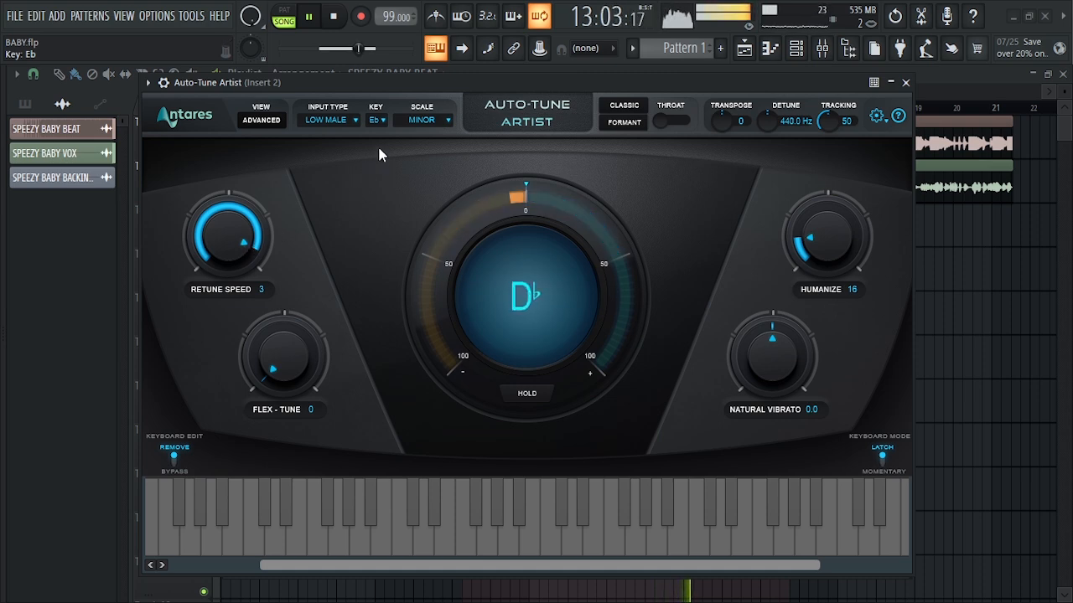
pyautogui.click(376, 120)
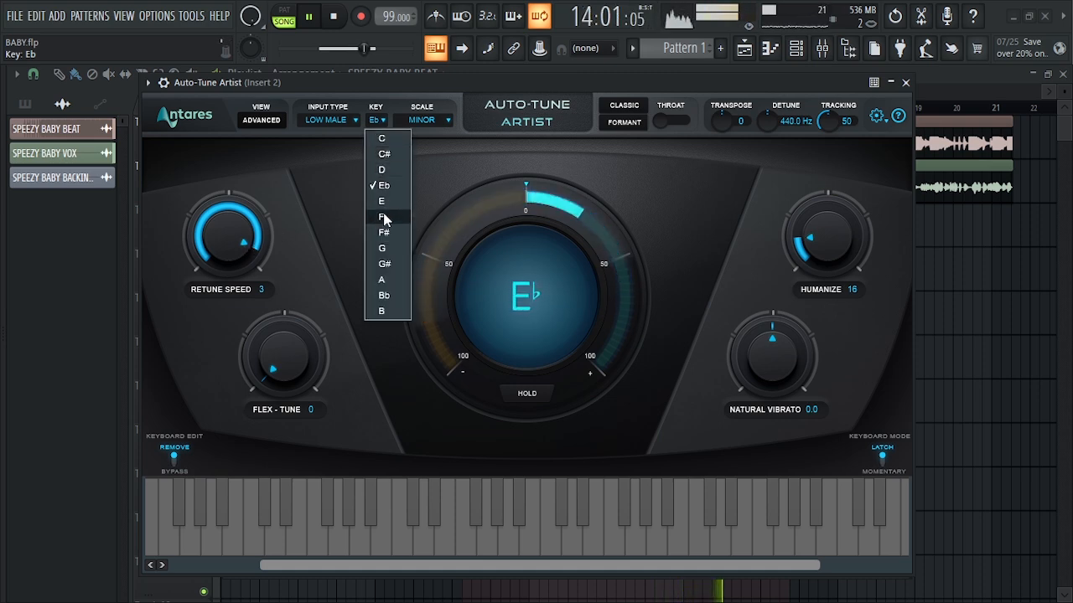
pyautogui.click(385, 294)
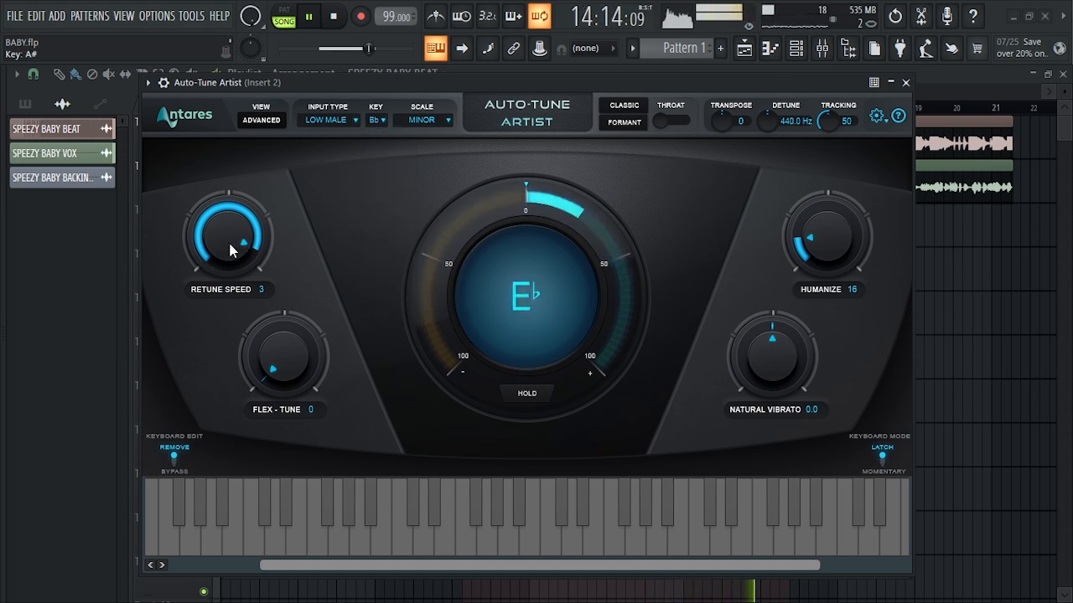
# Set Humanize to 37 in Auto-Tune Artist while the vocal plays
pyautogui.moveTo(825, 248); pyautogui.dragTo(831, 212)
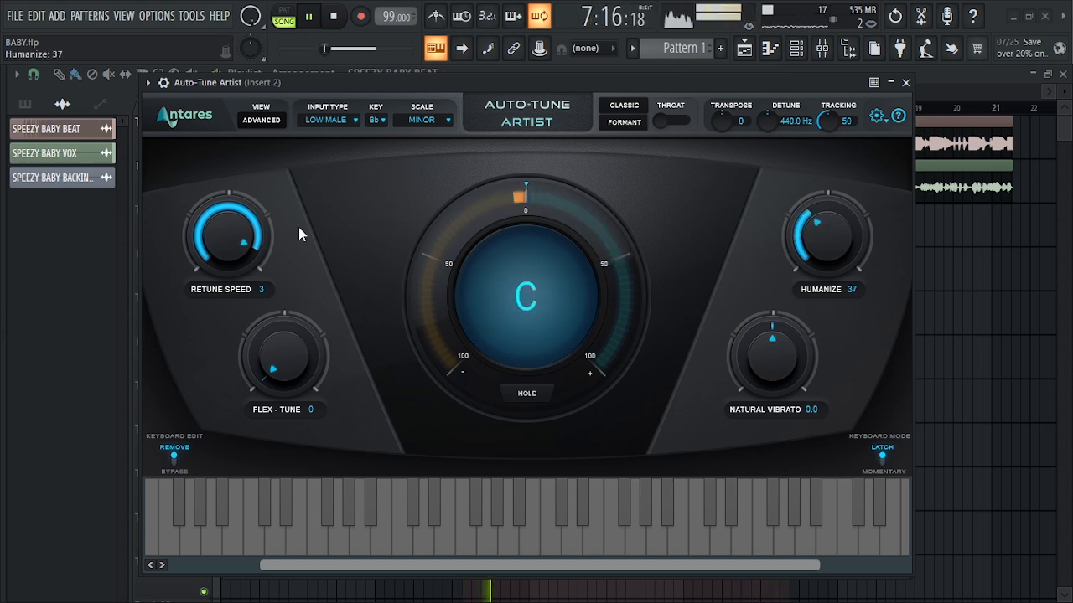
# Mute the beat track in the playlist so the tuned vocal plays on its own
pyautogui.moveTo(437, 88); pyautogui.dragTo(489, 111)
pyautogui.click(203, 153)
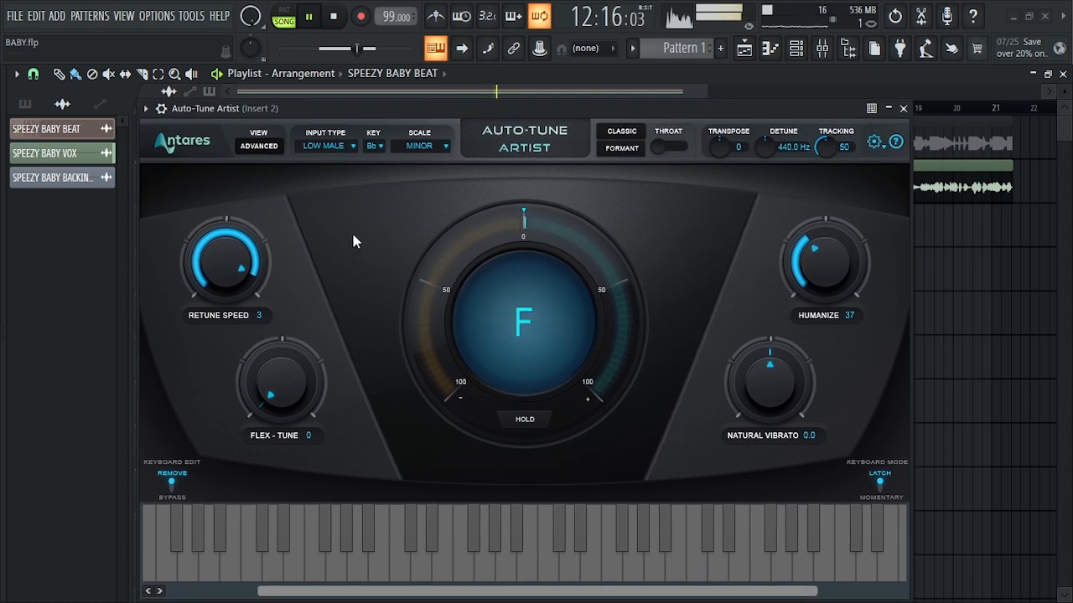
# Set Retune Speed to 0 and change the Auto-Tune Artist input type to Soprano while the vocal plays
pyautogui.moveTo(236, 272); pyautogui.dragTo(236, 194)
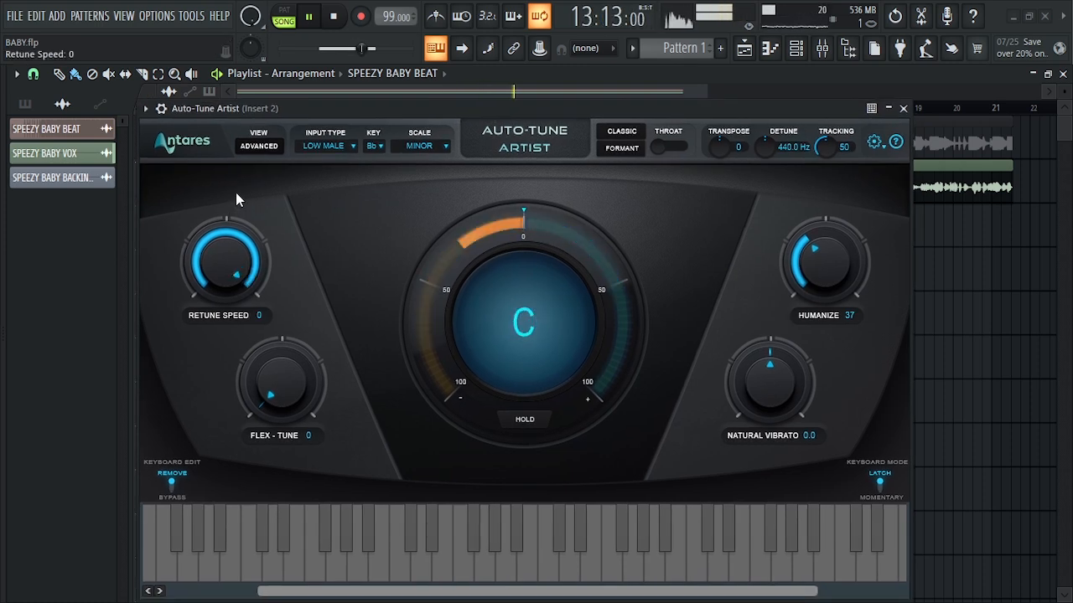
pyautogui.click(312, 145)
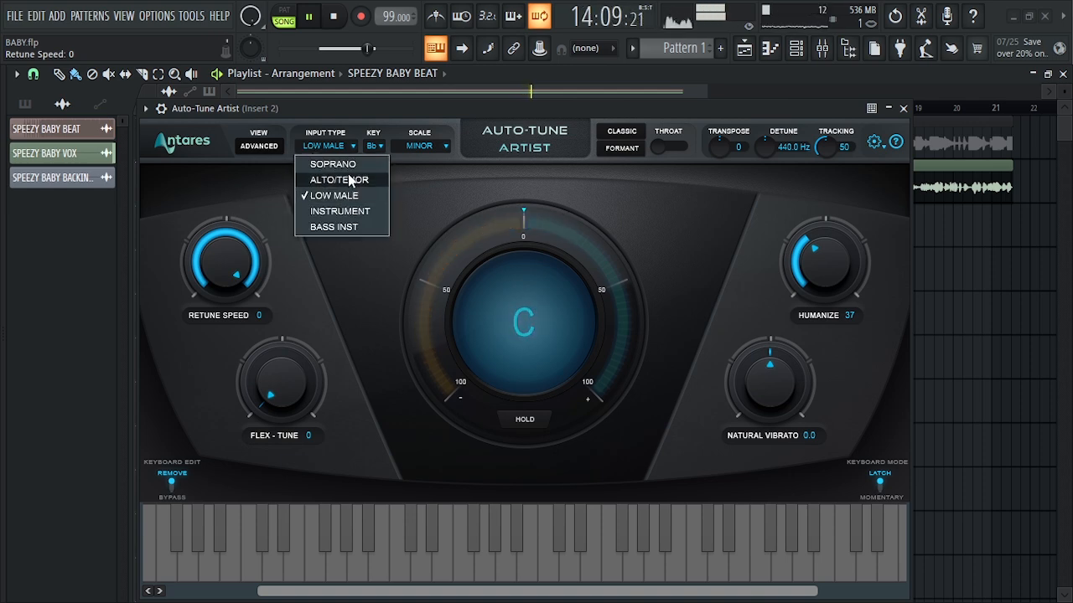
pyautogui.click(346, 165)
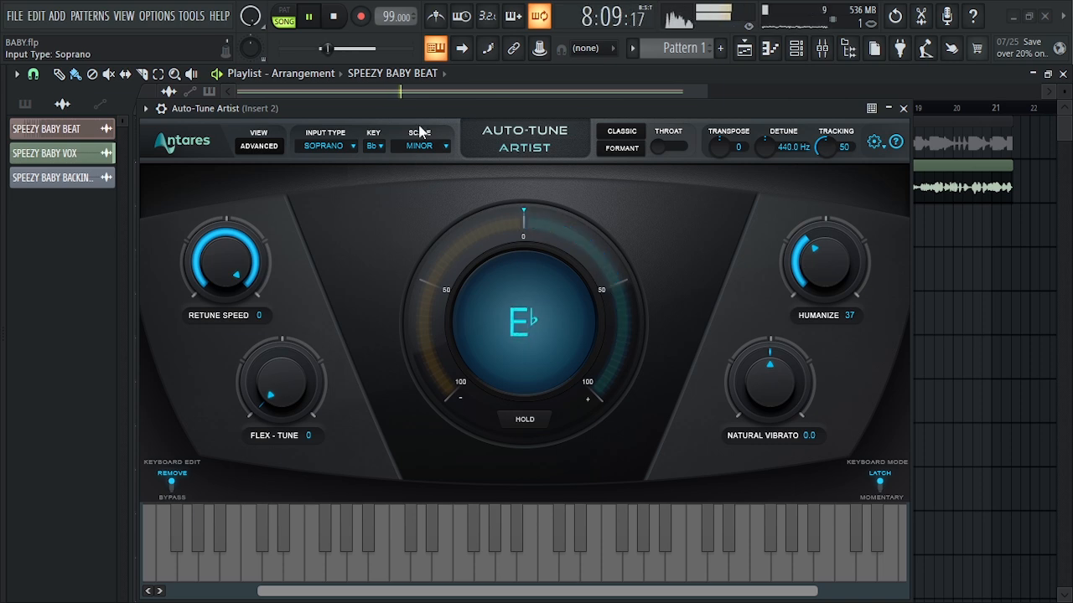
# Raise Humanize first to 59 and then to 100, and set Retune Speed to 6
pyautogui.moveTo(422, 109); pyautogui.dragTo(424, 72)
pyautogui.moveTo(833, 227); pyautogui.dragTo(826, 176)
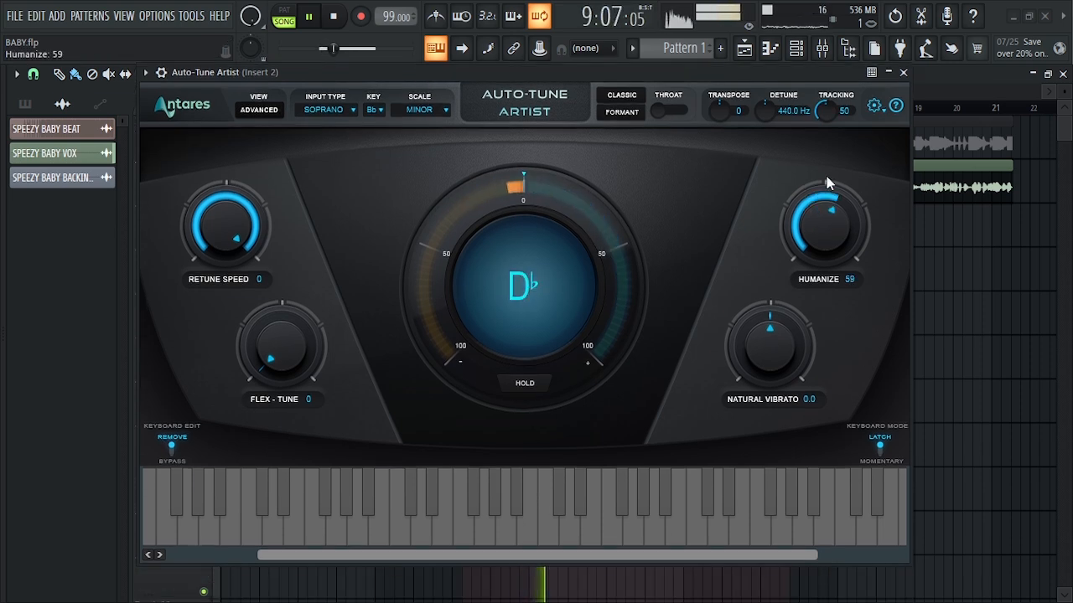
pyautogui.moveTo(818, 234); pyautogui.dragTo(833, 168)
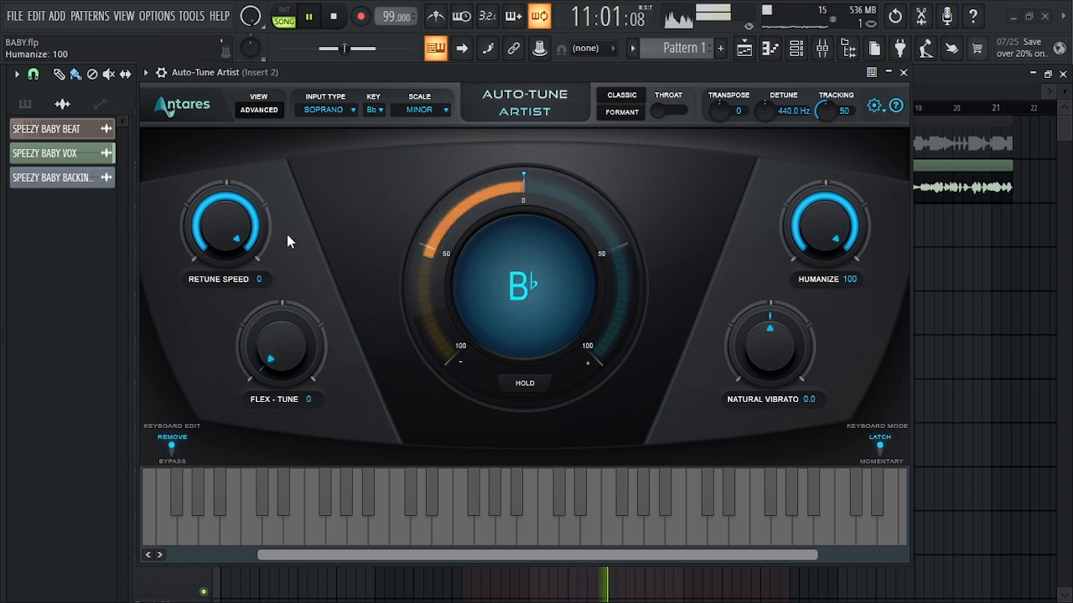
pyautogui.moveTo(228, 239); pyautogui.dragTo(234, 232)
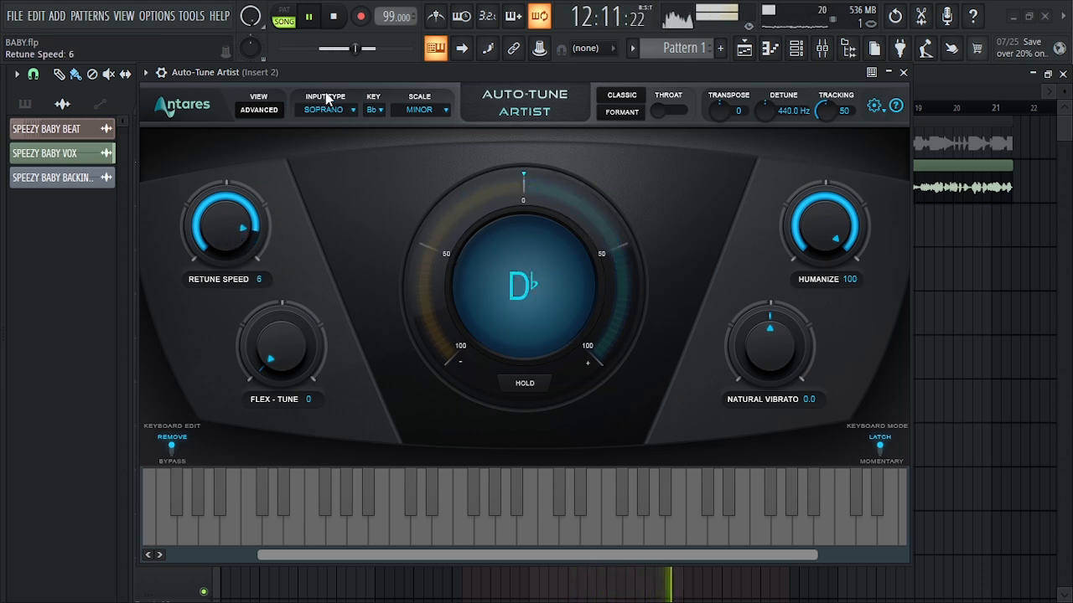
# Unmute the beat track, listen to the tuned vocal over the beat, and stop playback
pyautogui.moveTo(338, 79); pyautogui.dragTo(338, 188)
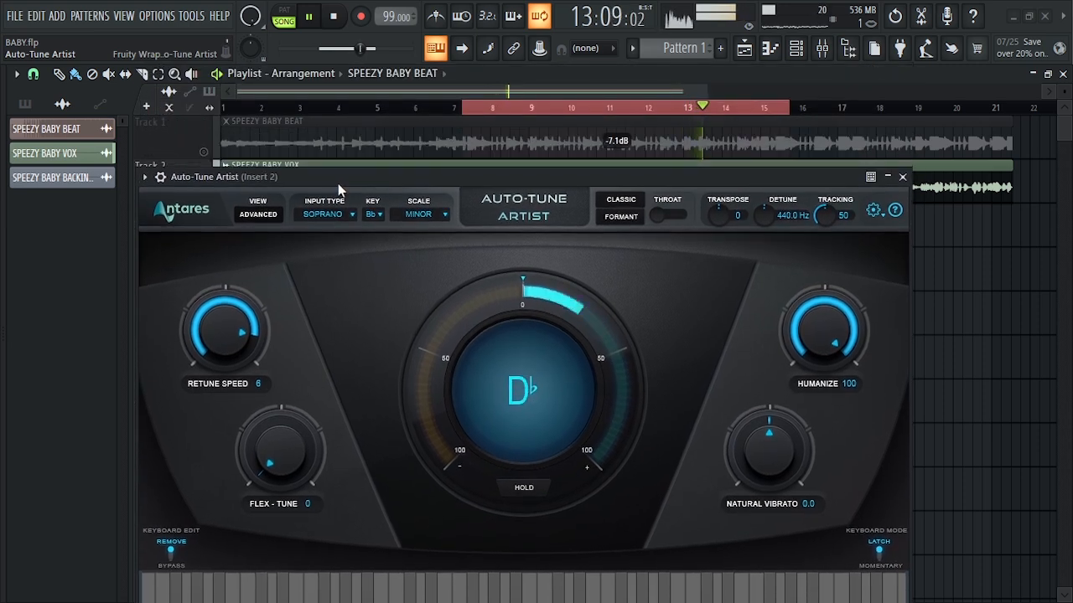
pyautogui.click(205, 153)
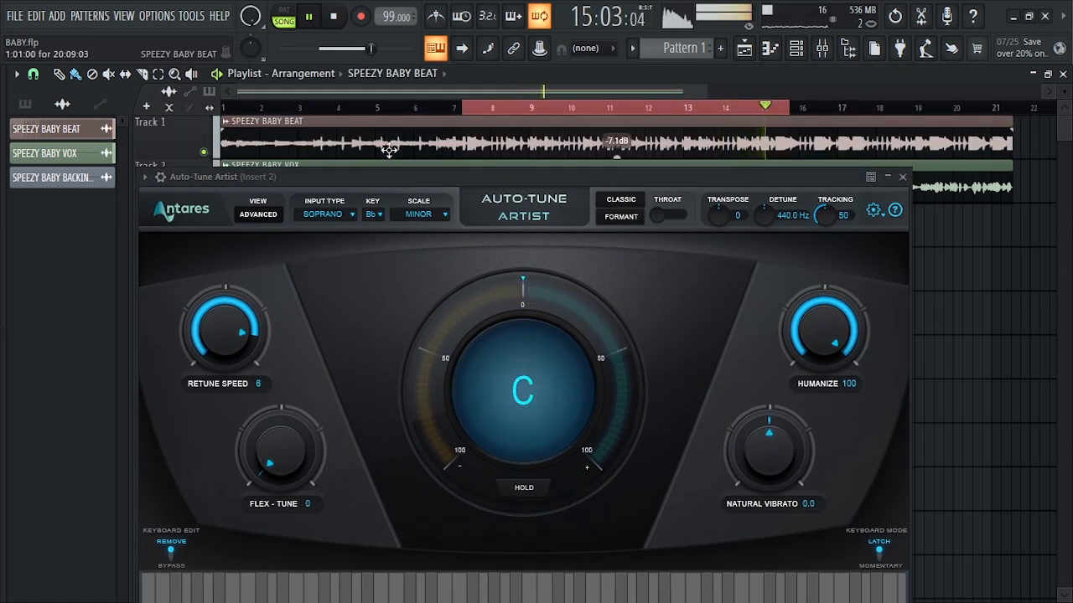
pyautogui.moveTo(455, 177); pyautogui.dragTo(458, 117)
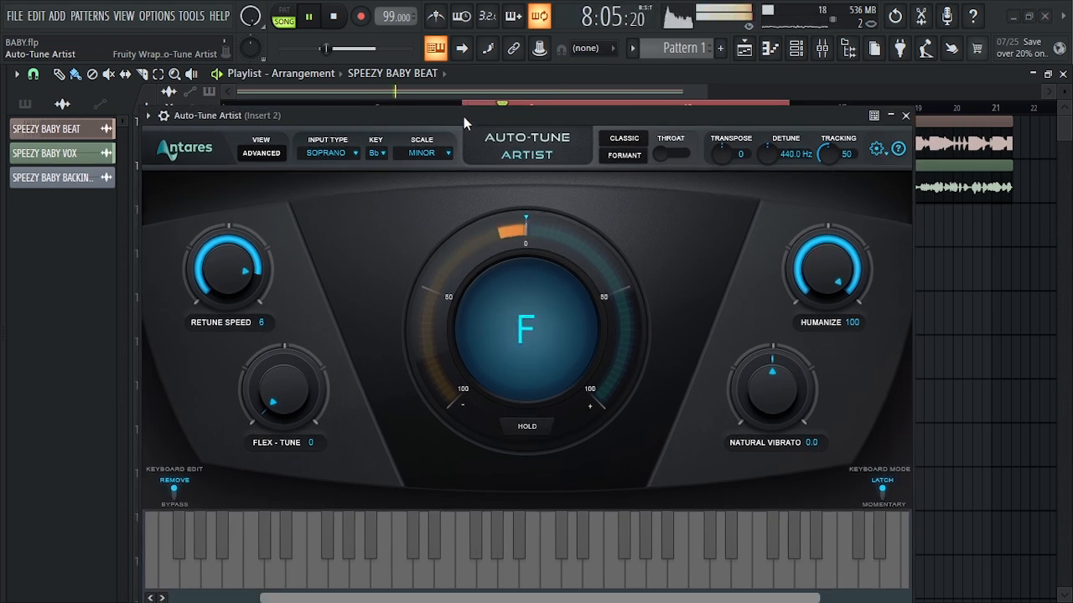
pyautogui.moveTo(464, 117); pyautogui.dragTo(463, 110)
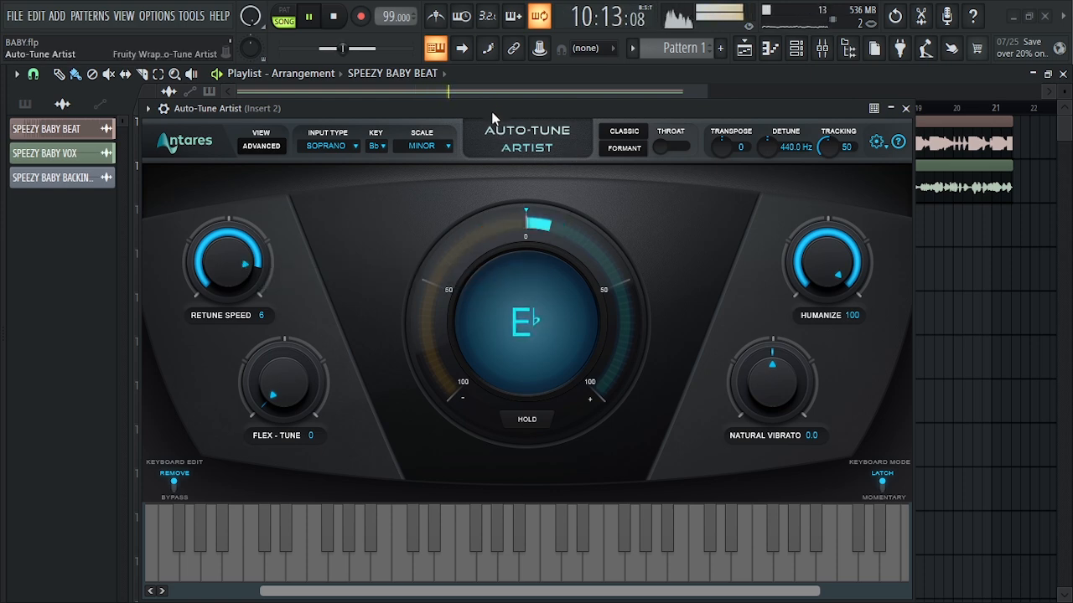
pyautogui.press('space')
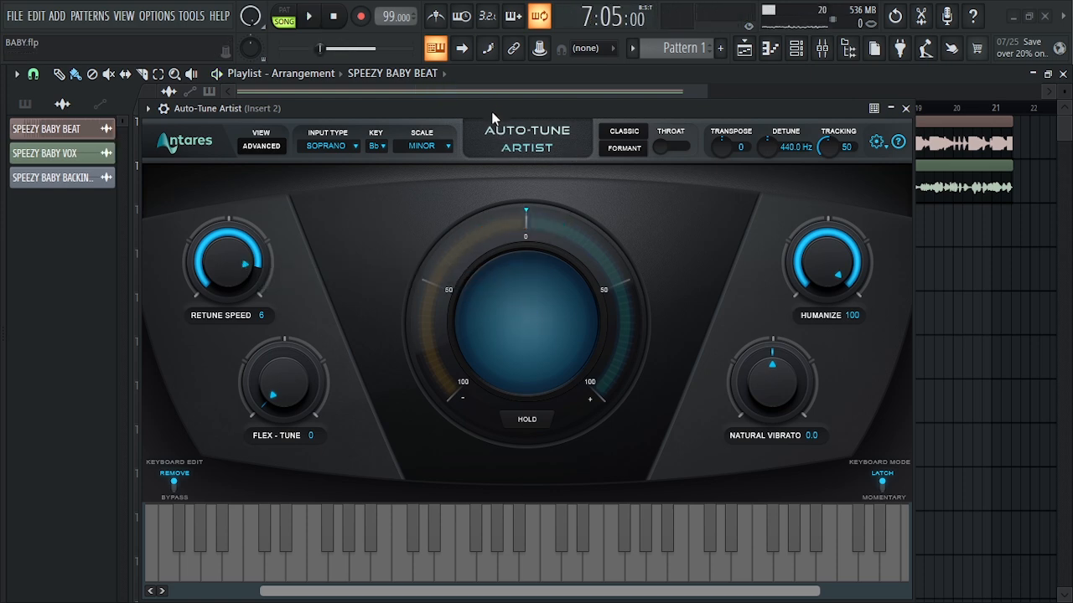